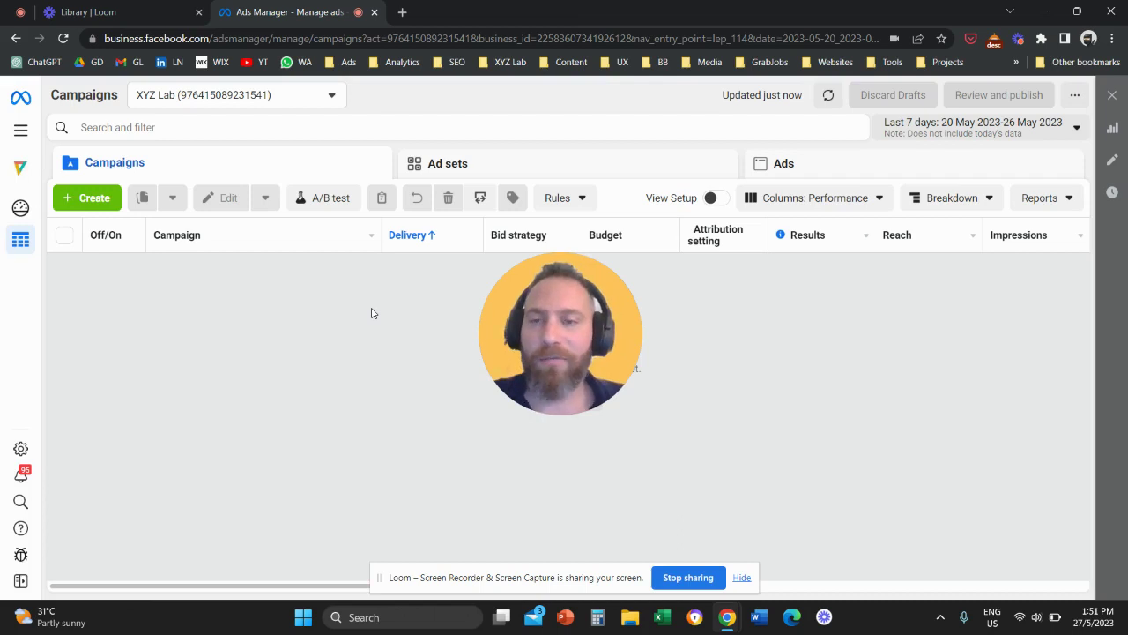
Create a new draft campaign with the Leads objective.
{"action": "mouse_move", "coordinate": [567, 340]}
{"action": "left_click_drag", "start_coordinate": [567, 339], "coordinate": [724, 316]}
{"action": "left_click", "coordinate": [96, 204]}
{"action": "mouse_move", "coordinate": [499, 345]}
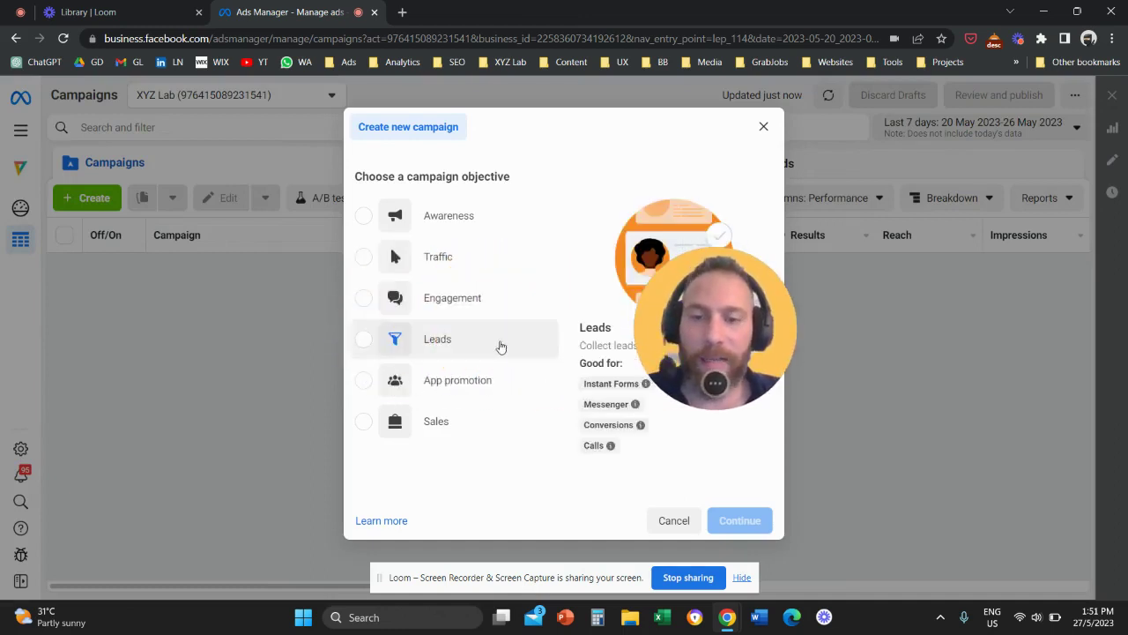
{"action": "left_click", "coordinate": [432, 352]}
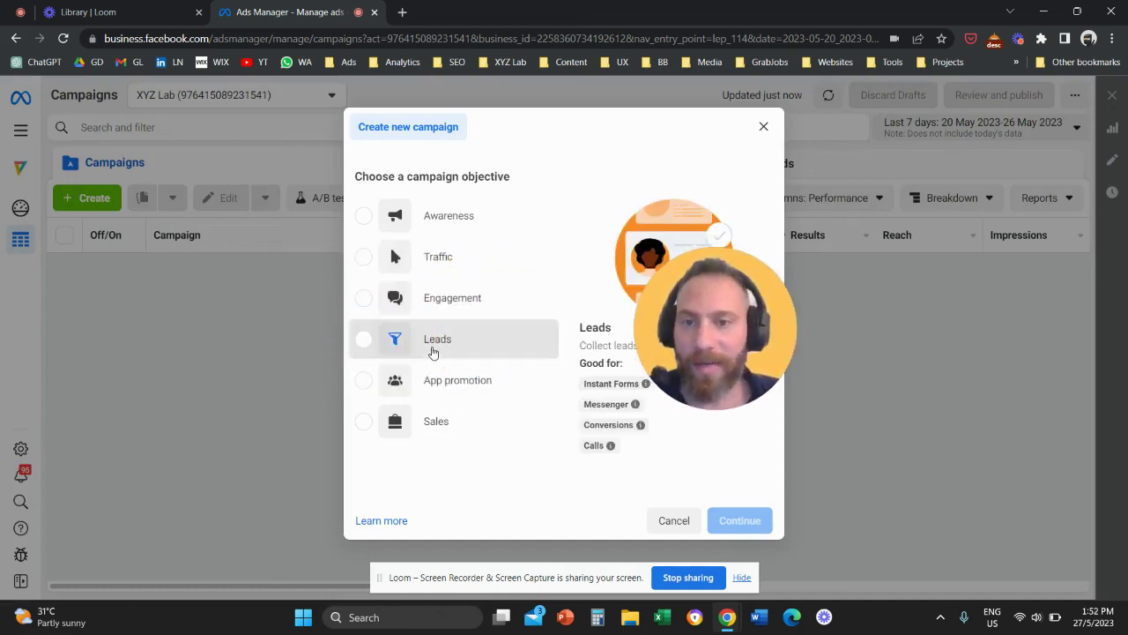
{"action": "left_click", "coordinate": [726, 537]}
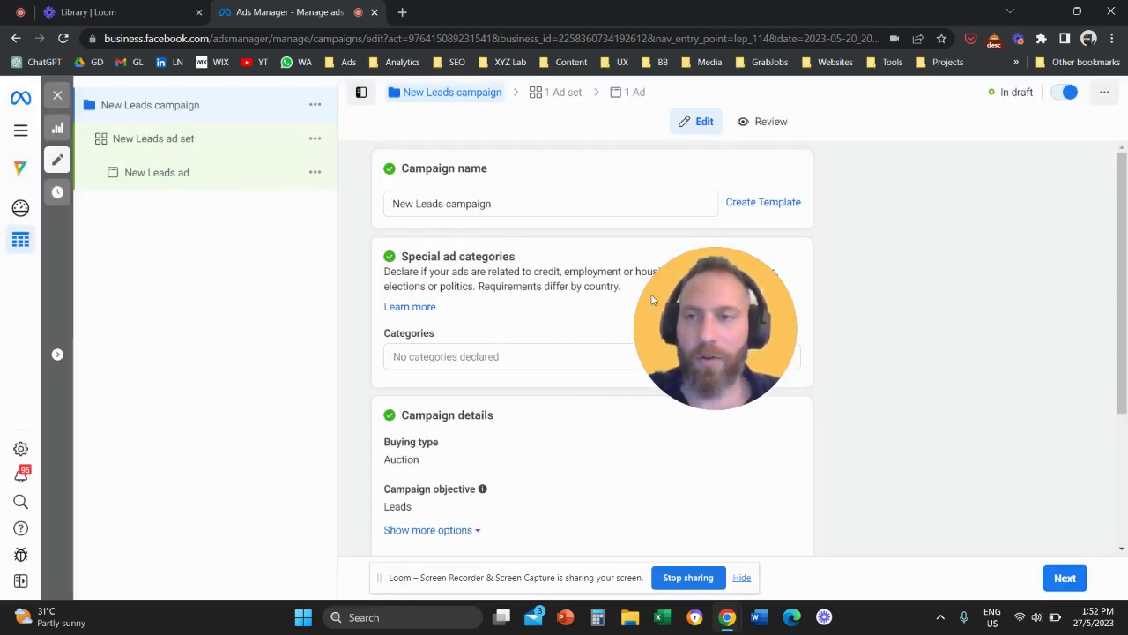
Open the New Leads ad set, then the New Leads ad, for editing.
{"action": "left_click", "coordinate": [217, 150]}
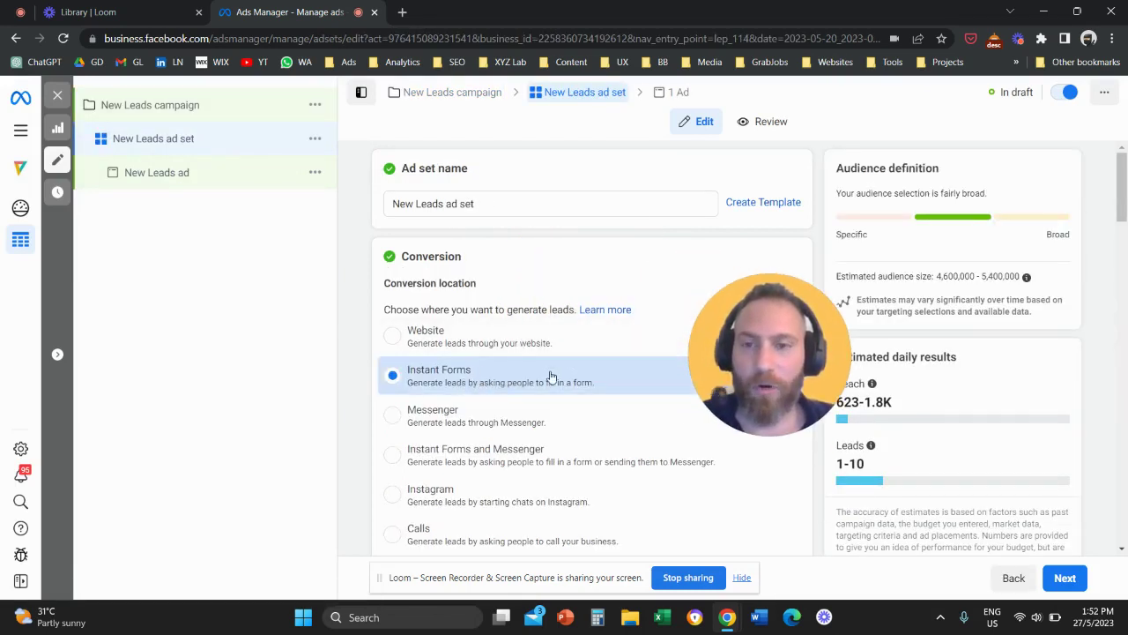
{"action": "left_click_drag", "start_coordinate": [751, 347], "coordinate": [584, 291]}
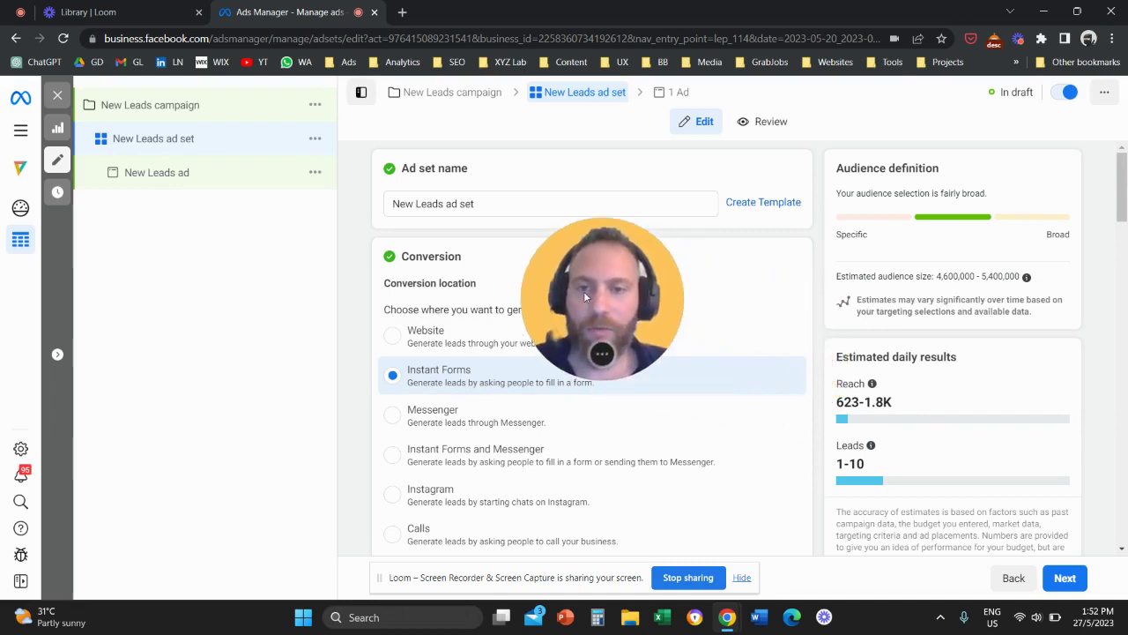
{"action": "left_click", "coordinate": [205, 185]}
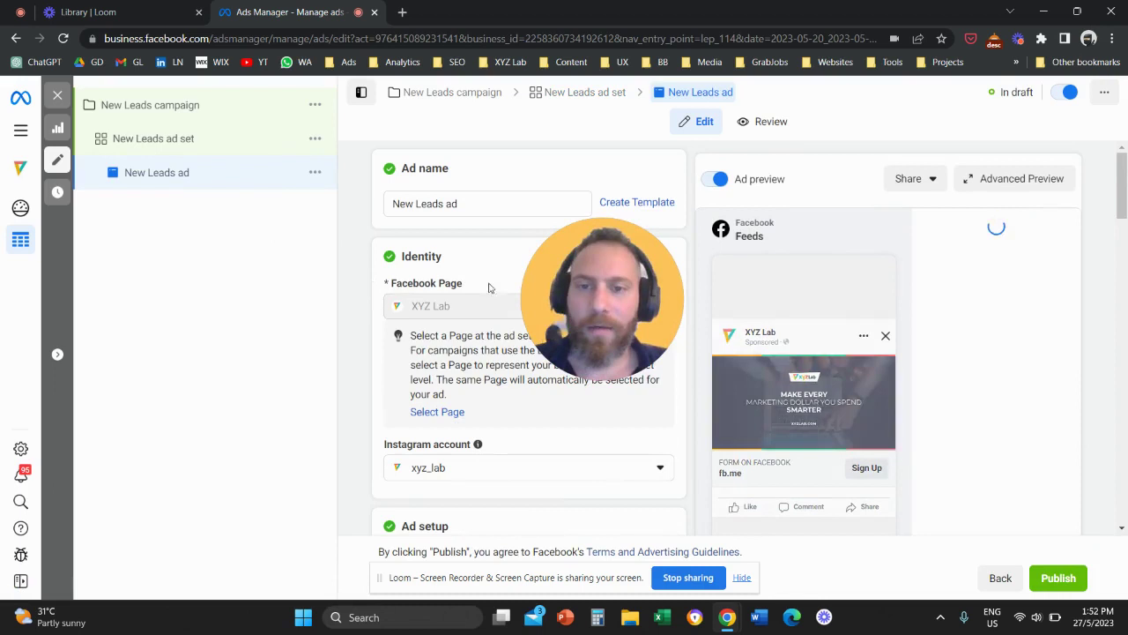
Scroll the New Leads ad editor down to its Destination and Instant form sections.
{"action": "left_click_drag", "start_coordinate": [616, 279], "coordinate": [716, 318]}
{"action": "scroll", "coordinate": [572, 362], "scroll_direction": "down", "scroll_amount": 5}
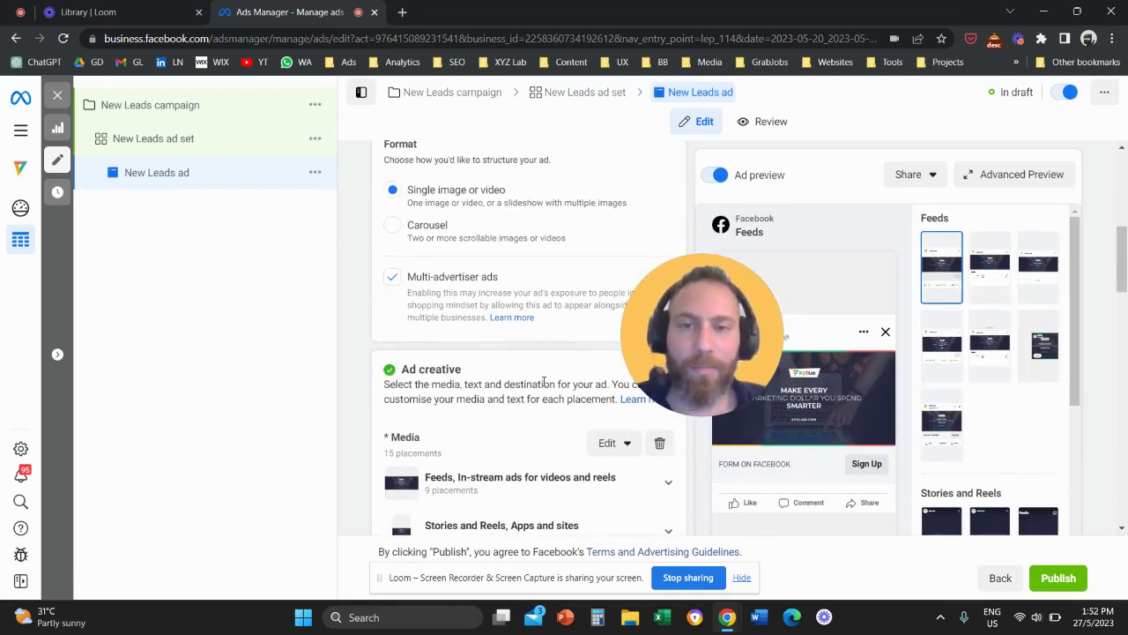
{"action": "scroll", "coordinate": [546, 375], "scroll_direction": "down", "scroll_amount": 3}
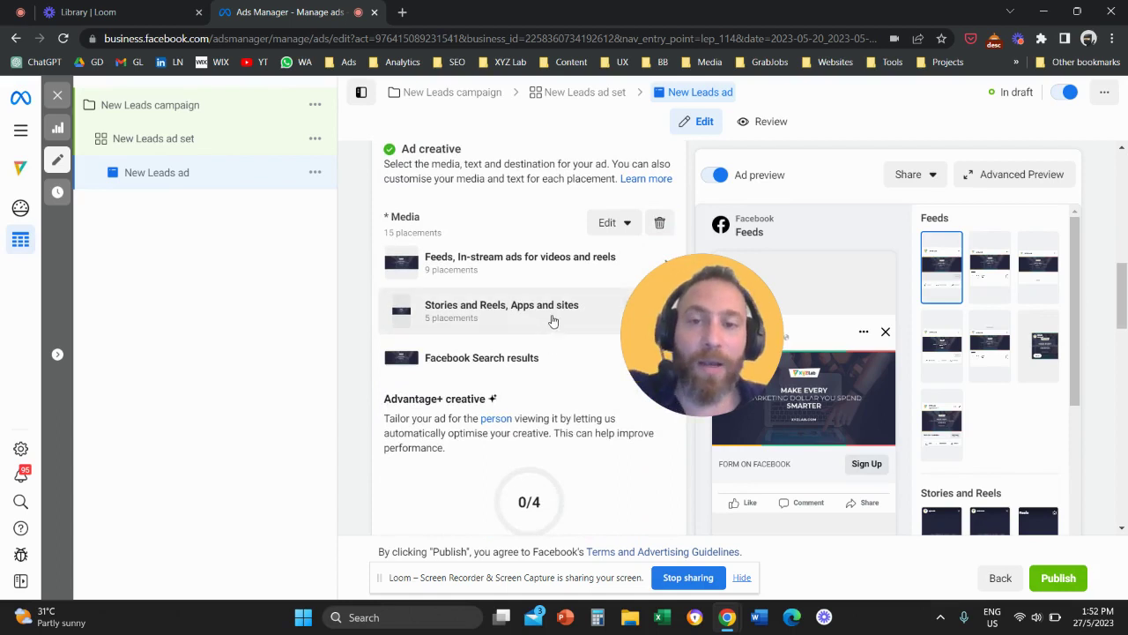
{"action": "scroll", "coordinate": [548, 362], "scroll_direction": "down", "scroll_amount": 5}
{"action": "scroll", "coordinate": [548, 328], "scroll_direction": "down", "scroll_amount": 3}
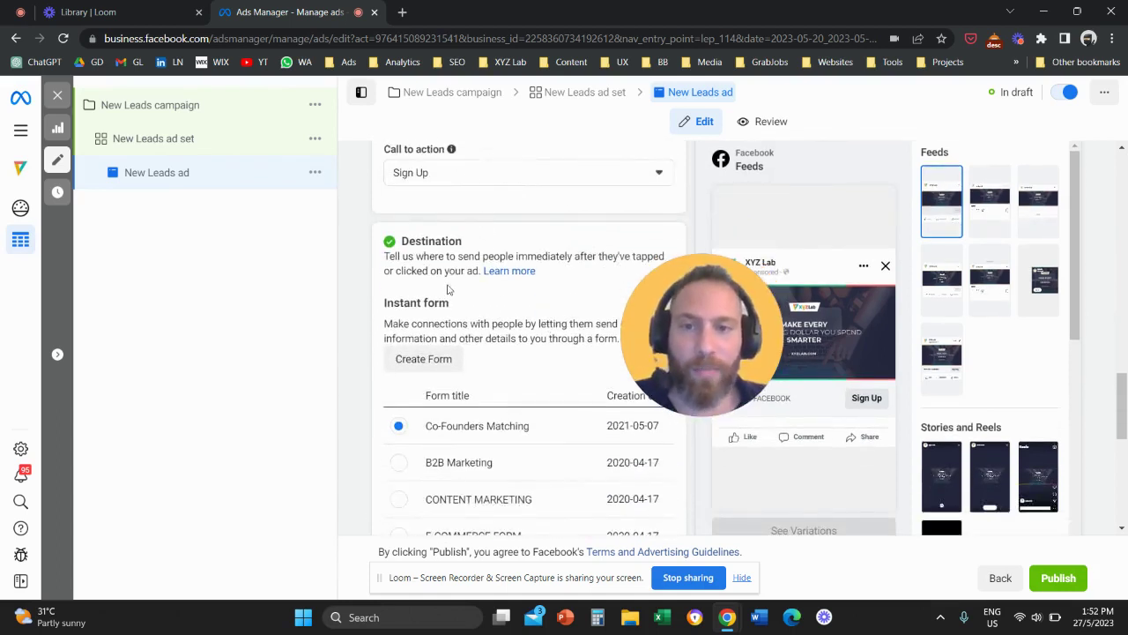
{"action": "left_click_drag", "start_coordinate": [401, 247], "coordinate": [462, 242]}
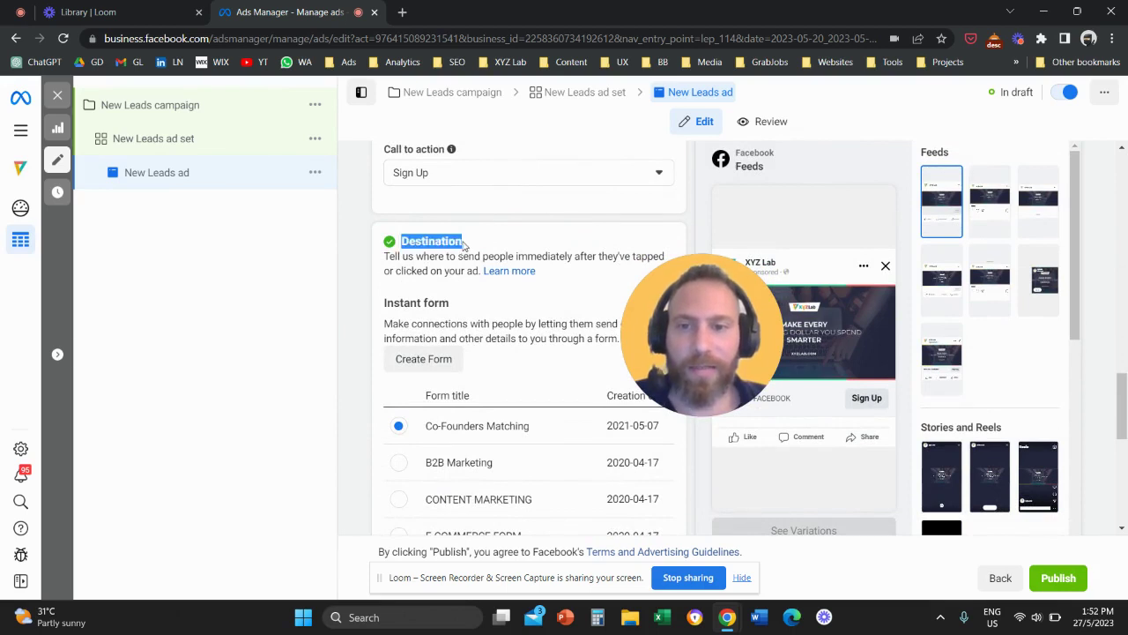
{"action": "left_click_drag", "start_coordinate": [404, 302], "coordinate": [450, 302]}
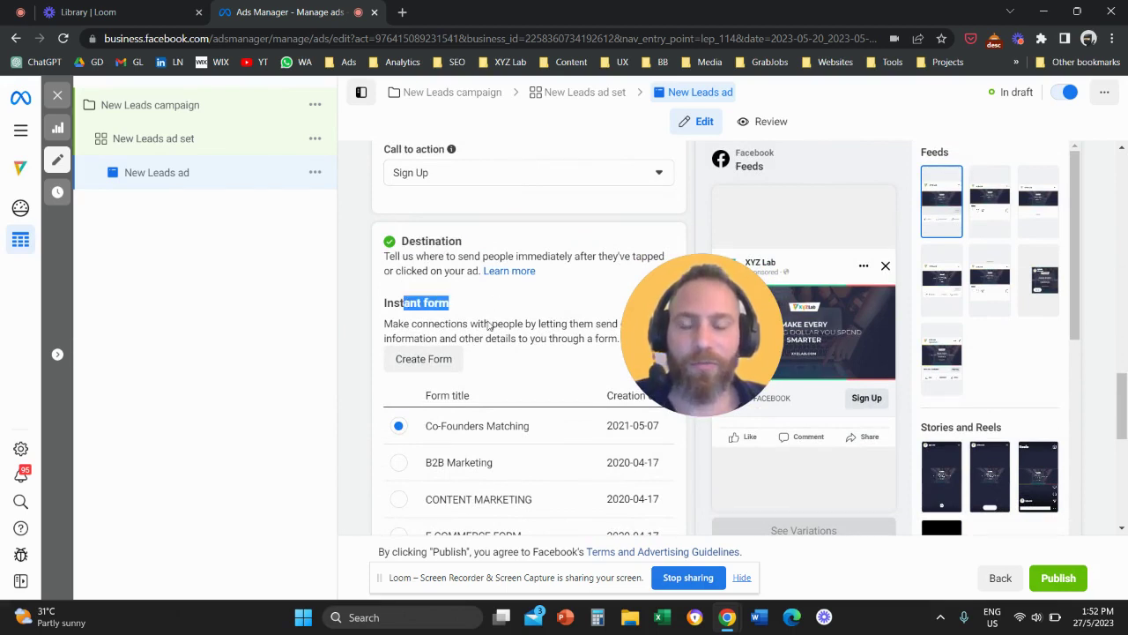
Start a new instant form, name it 'Test Form', and choose the Higher intent type.
{"action": "left_click", "coordinate": [424, 359]}
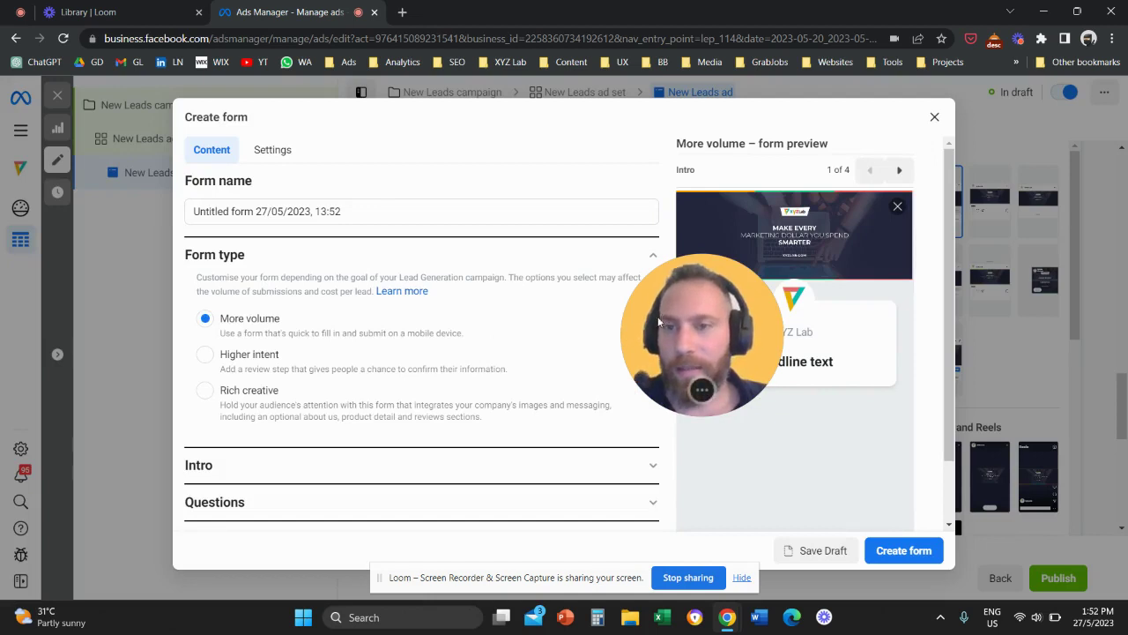
{"action": "triple_click", "coordinate": [345, 211]}
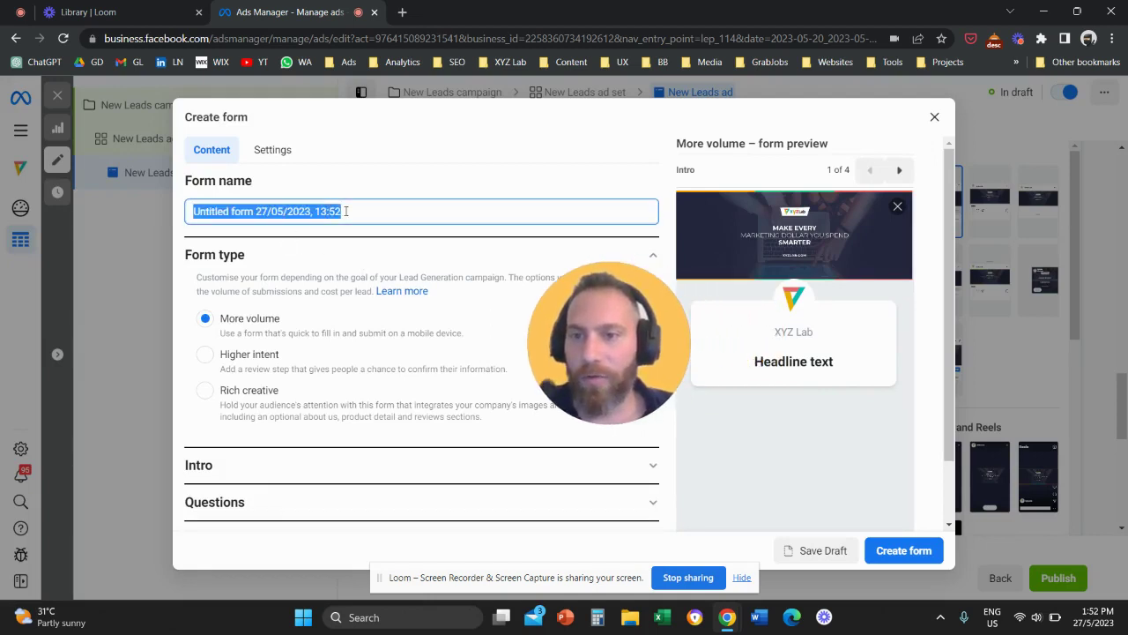
{"action": "type", "text": "Test For"}
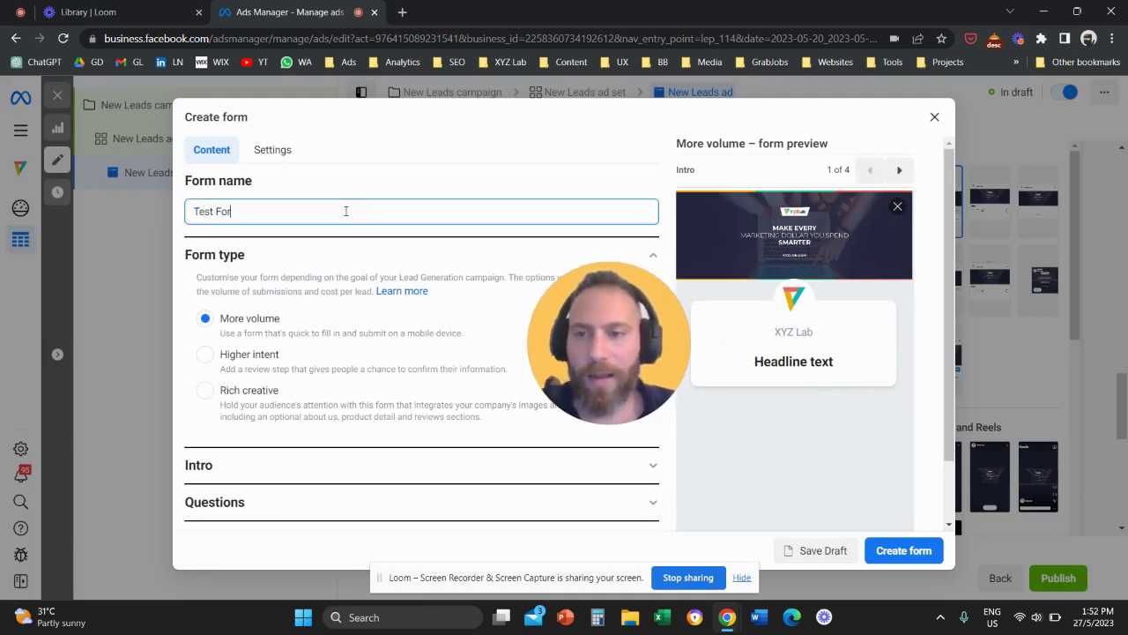
{"action": "type", "text": "m"}
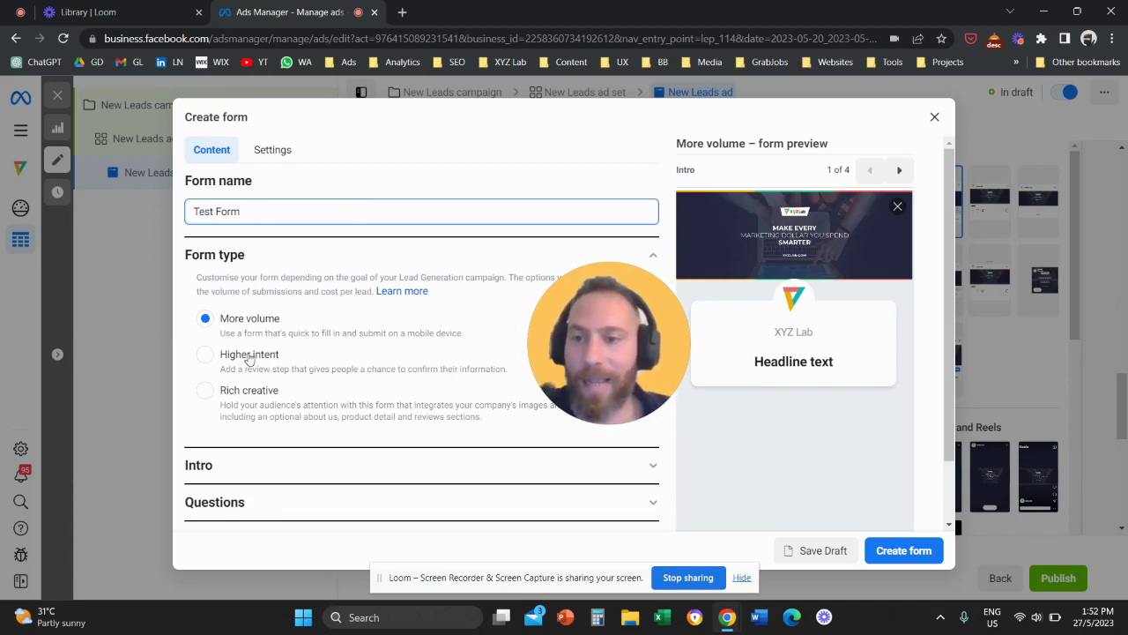
{"action": "left_click", "coordinate": [249, 357]}
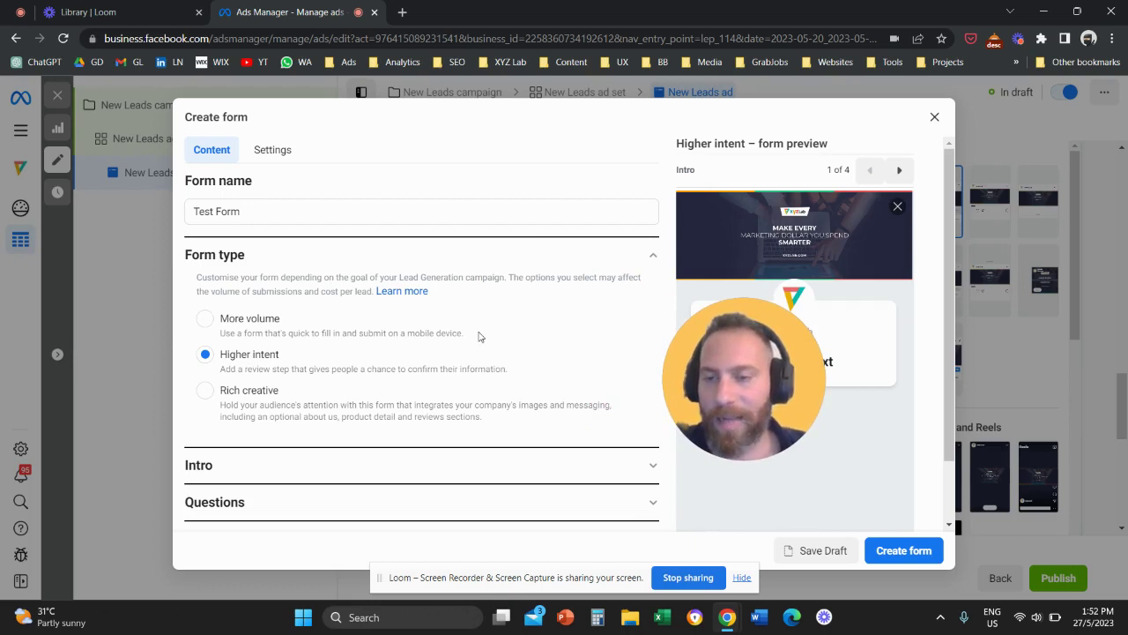
Expand the Test Form's Intro section and visit its greeting headline and description fields.
{"action": "scroll", "coordinate": [479, 336], "scroll_direction": "down", "scroll_amount": 2}
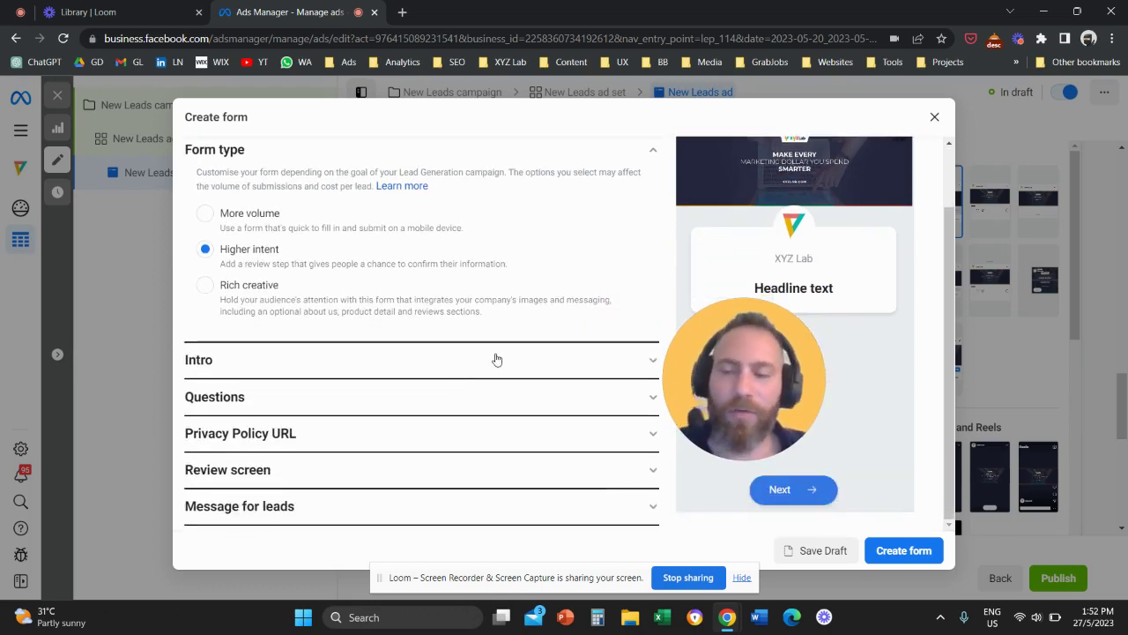
{"action": "left_click", "coordinate": [496, 359]}
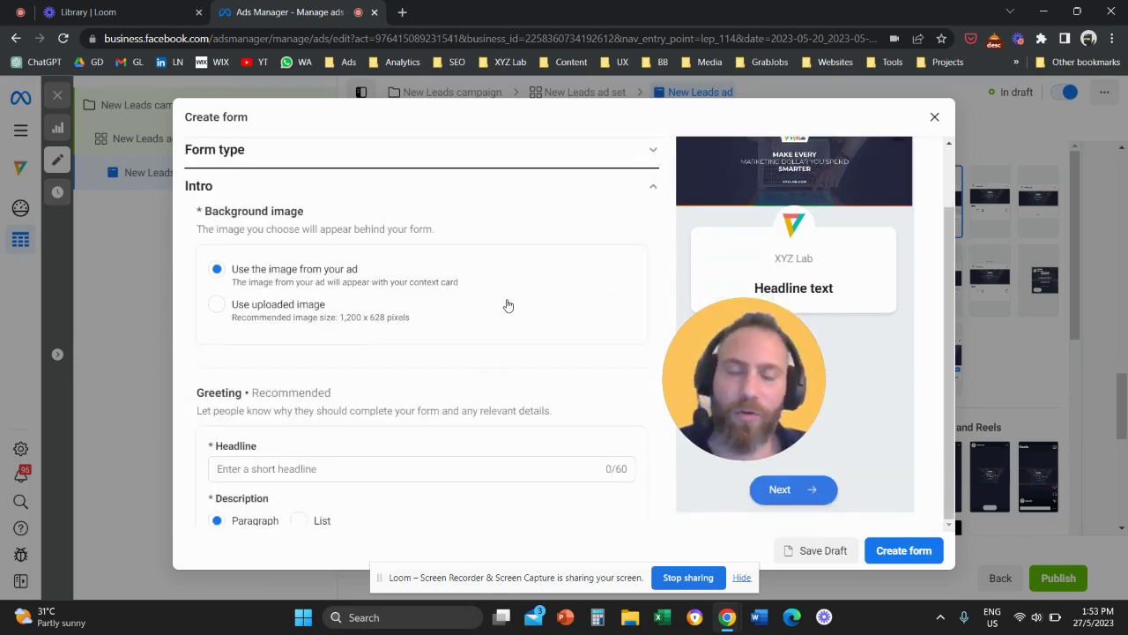
{"action": "scroll", "coordinate": [607, 315], "scroll_direction": "up", "scroll_amount": 1}
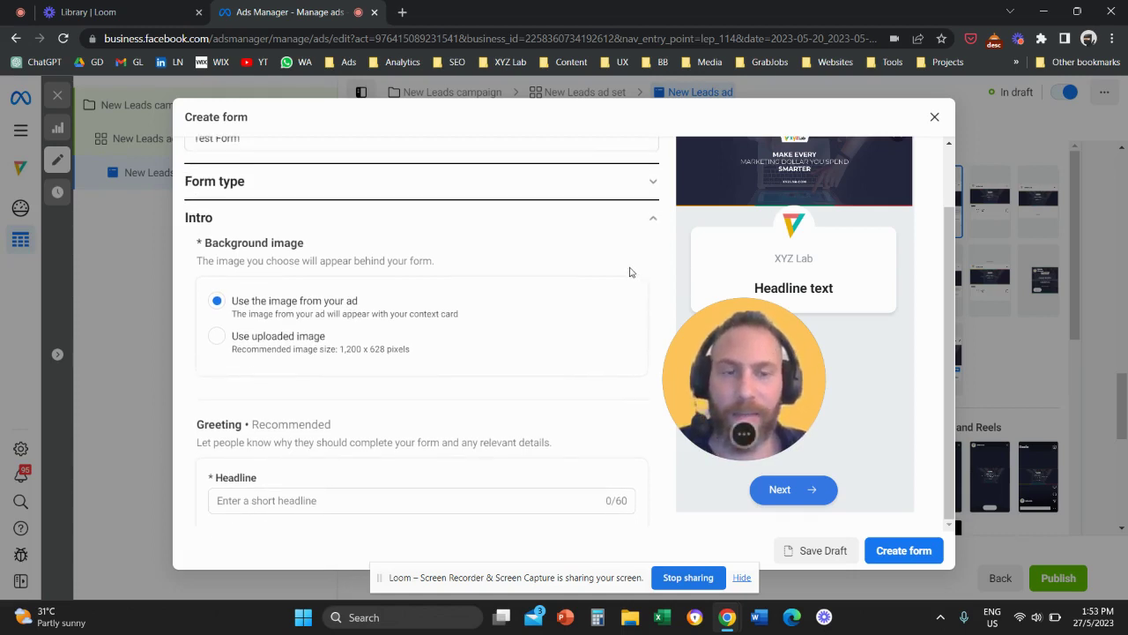
{"action": "scroll", "coordinate": [713, 241], "scroll_direction": "up", "scroll_amount": 2}
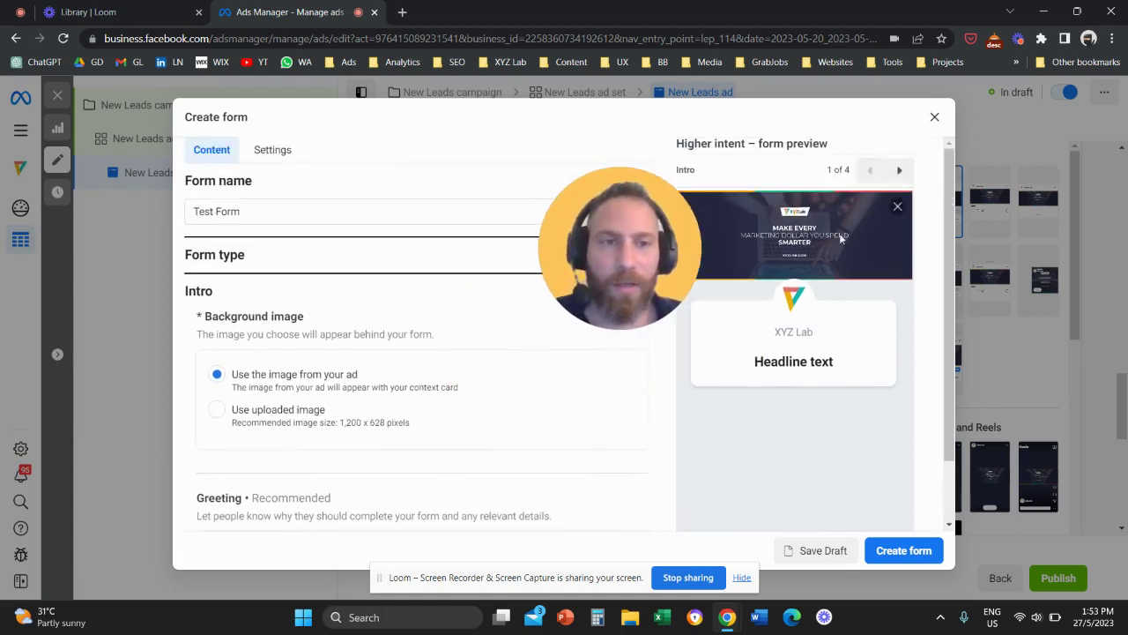
{"action": "scroll", "coordinate": [470, 330], "scroll_direction": "down", "scroll_amount": 1}
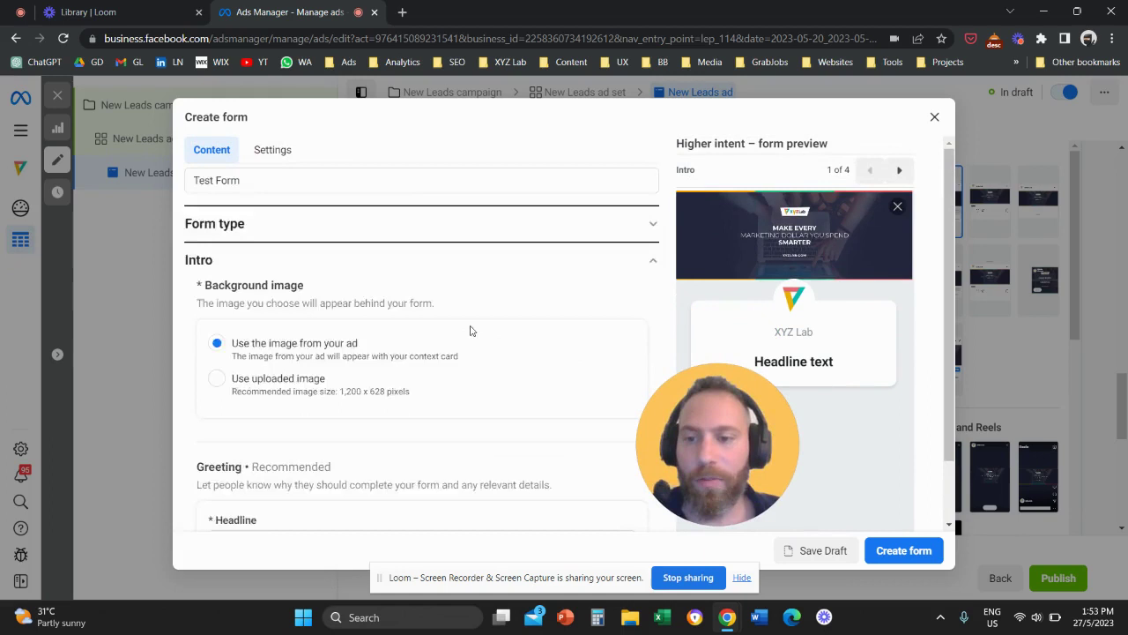
{"action": "scroll", "coordinate": [470, 331], "scroll_direction": "down", "scroll_amount": 3}
{"action": "left_click", "coordinate": [339, 353]}
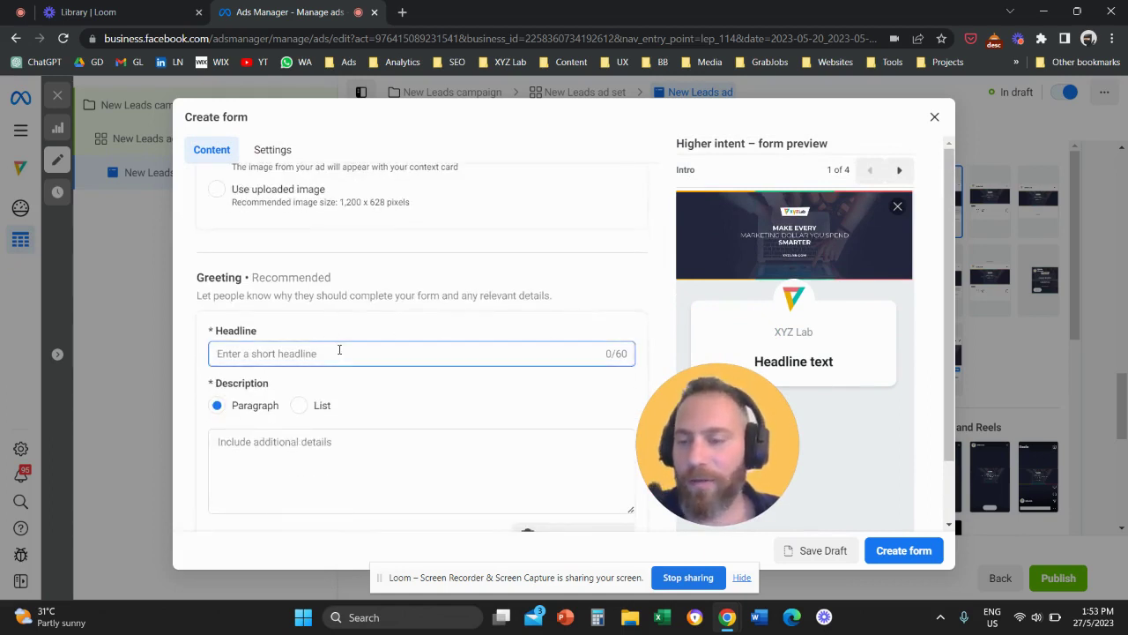
{"action": "left_click", "coordinate": [359, 463]}
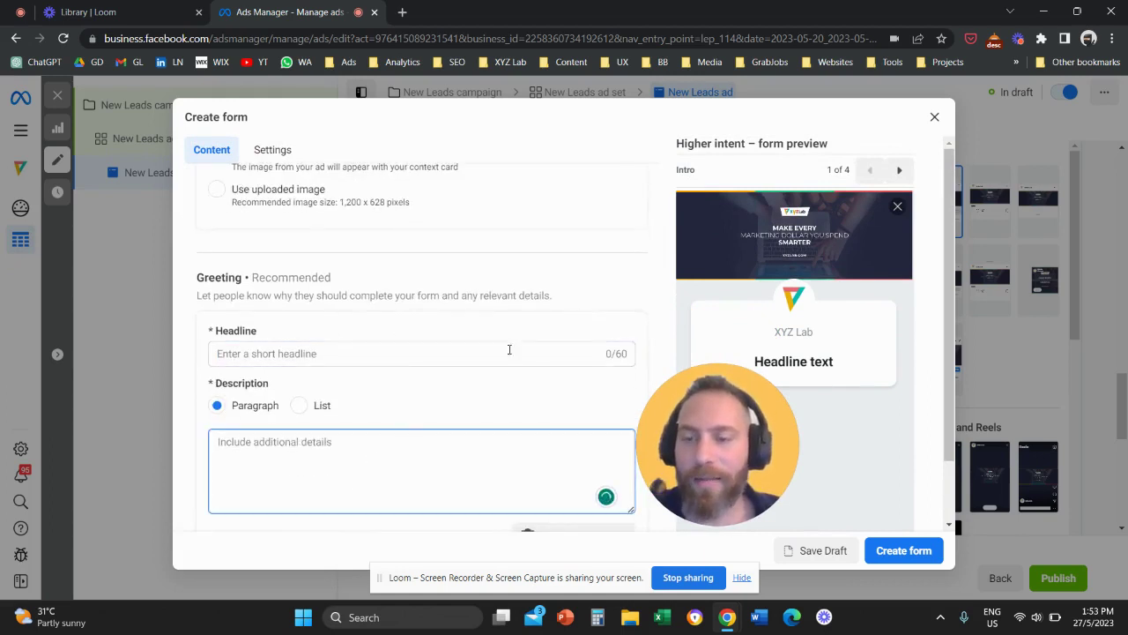
{"action": "scroll", "coordinate": [555, 331], "scroll_direction": "up", "scroll_amount": 2}
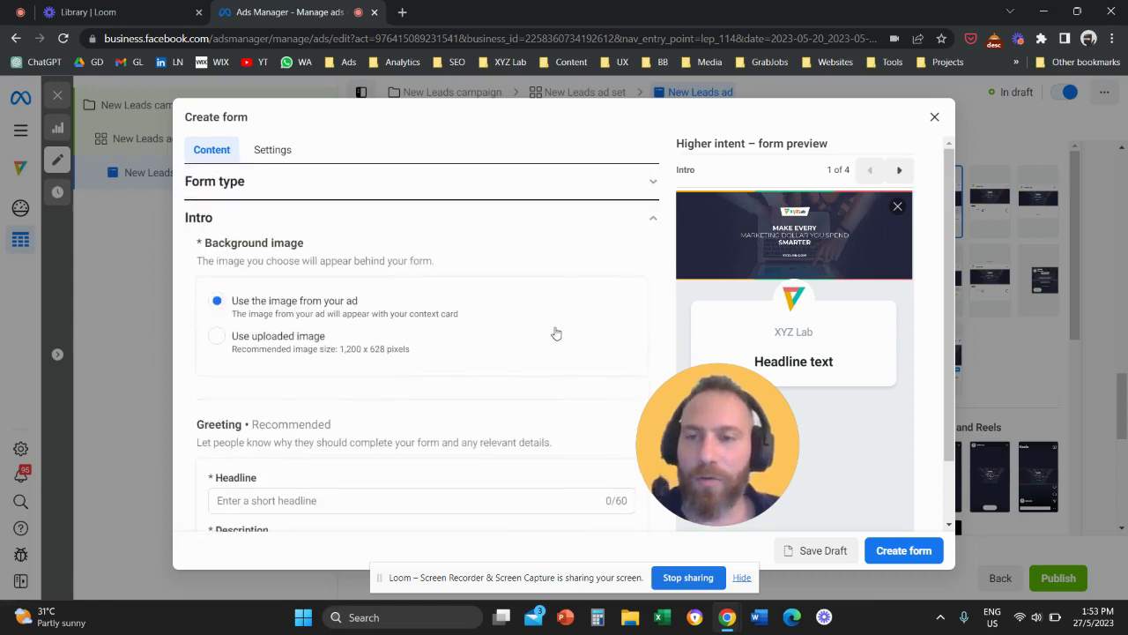
{"action": "scroll", "coordinate": [551, 342], "scroll_direction": "down", "scroll_amount": 4}
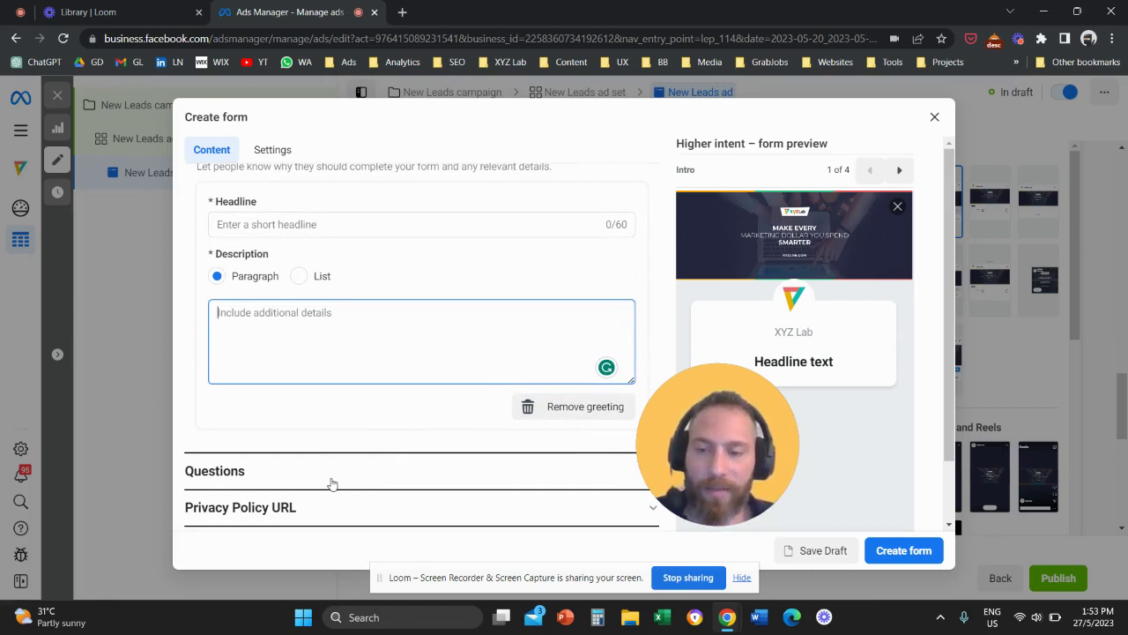
{"action": "left_click", "coordinate": [330, 481]}
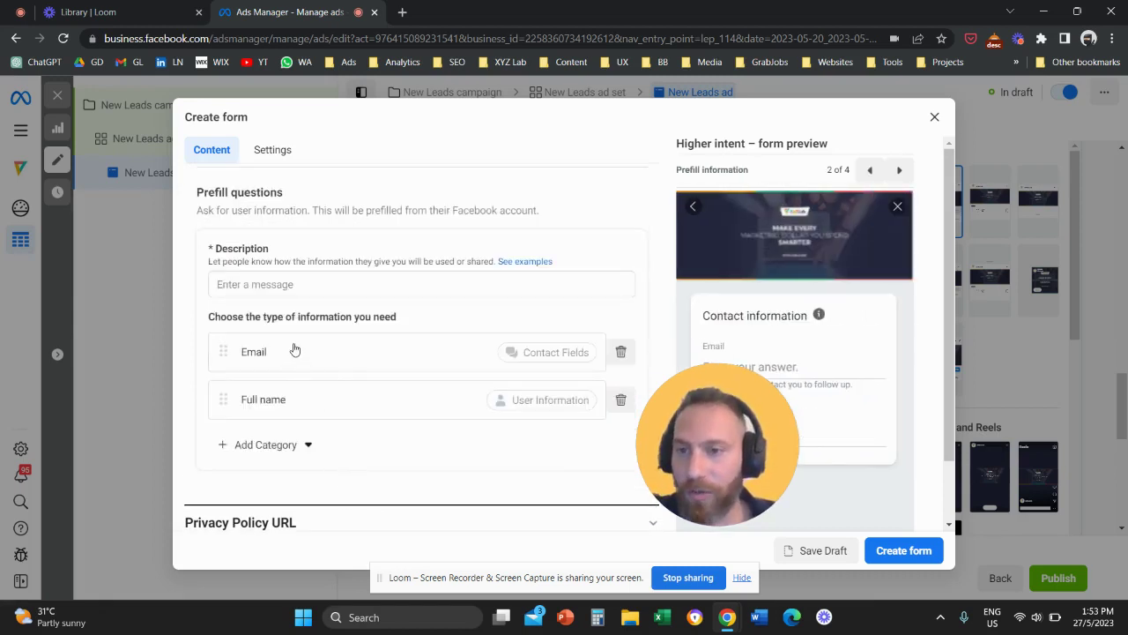
{"action": "scroll", "coordinate": [353, 299], "scroll_direction": "up", "scroll_amount": 4}
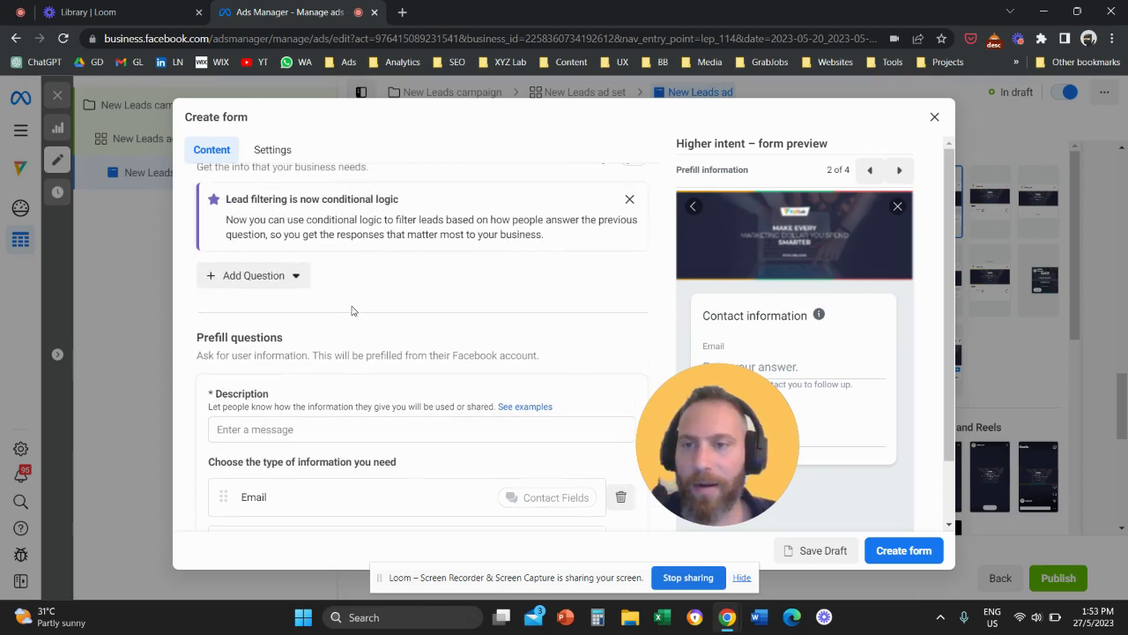
{"action": "left_click_drag", "start_coordinate": [715, 442], "coordinate": [615, 439]}
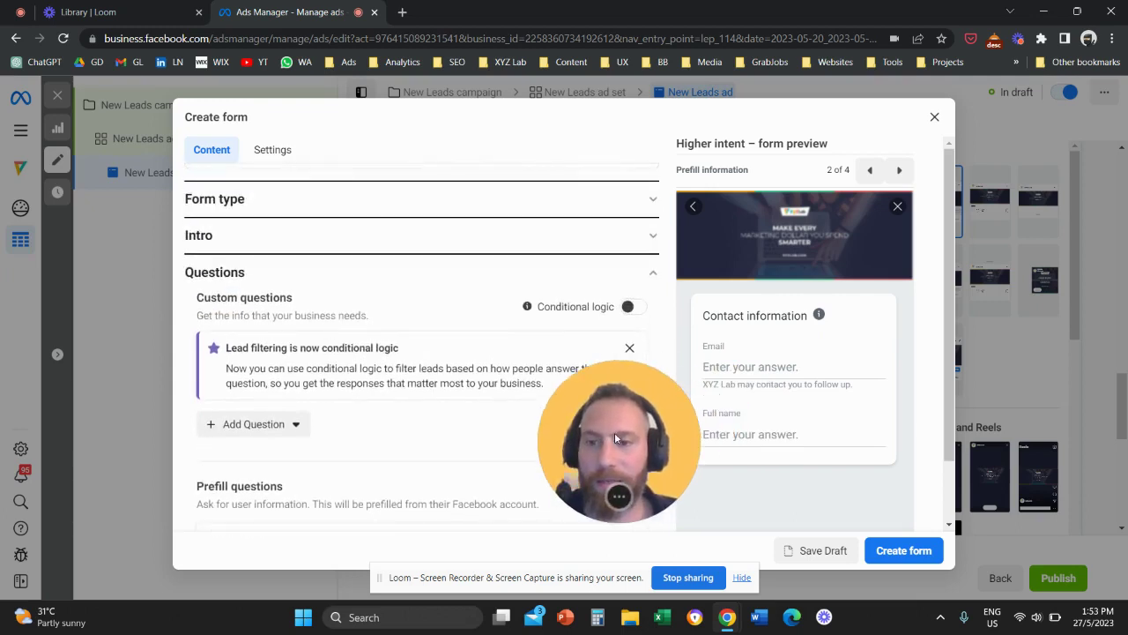
{"action": "scroll", "coordinate": [370, 413], "scroll_direction": "down", "scroll_amount": 2}
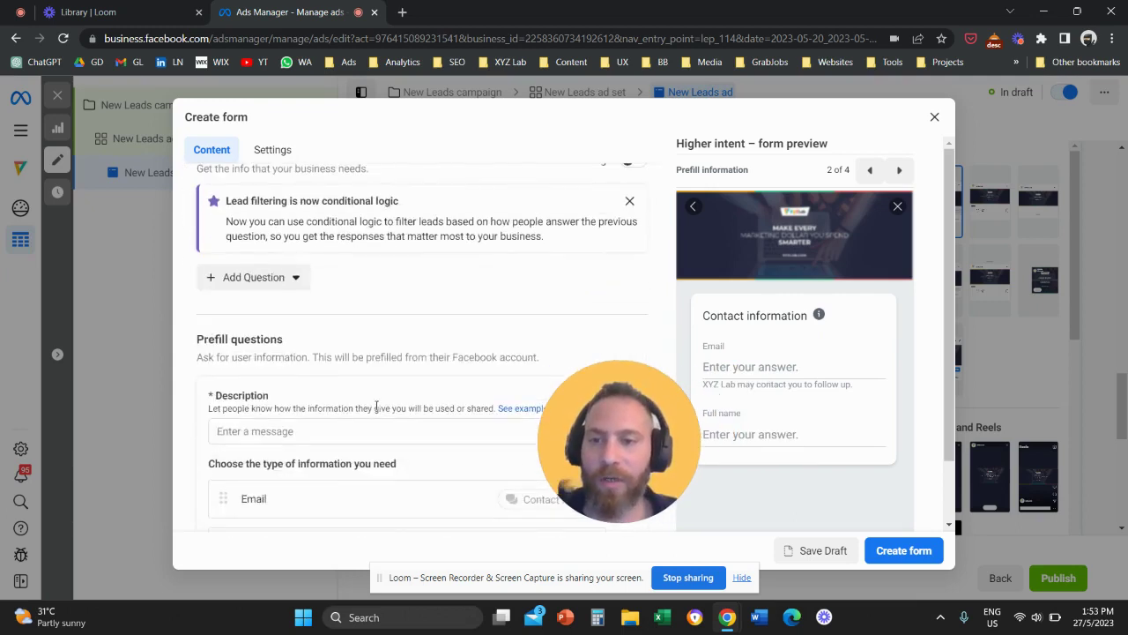
{"action": "scroll", "coordinate": [369, 414], "scroll_direction": "down", "scroll_amount": 1}
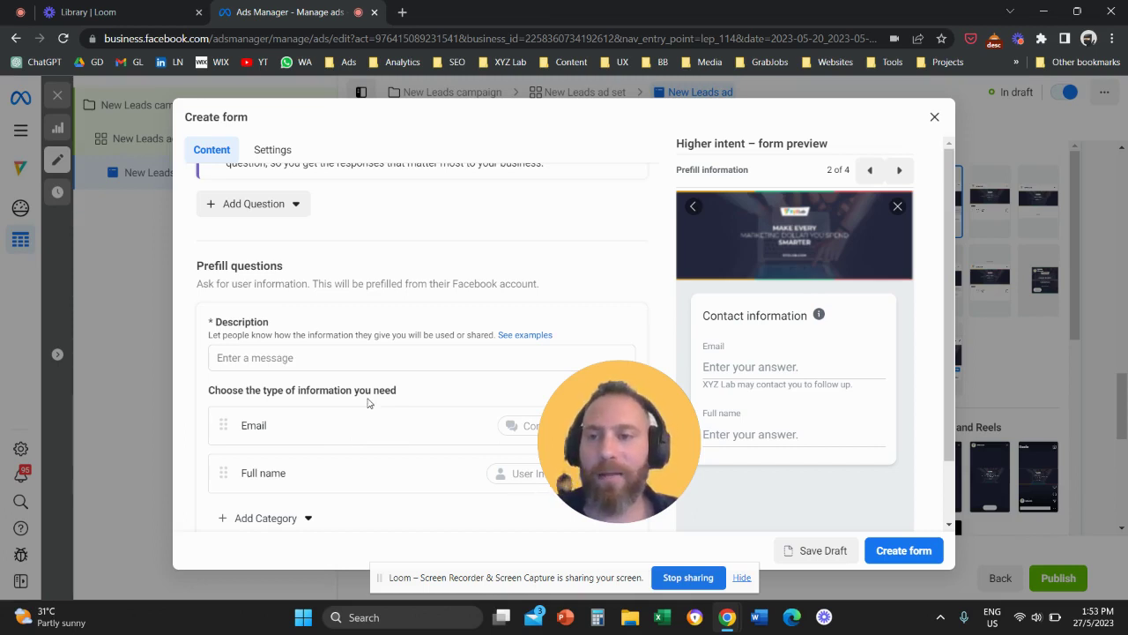
{"action": "scroll", "coordinate": [368, 403], "scroll_direction": "up", "scroll_amount": 2}
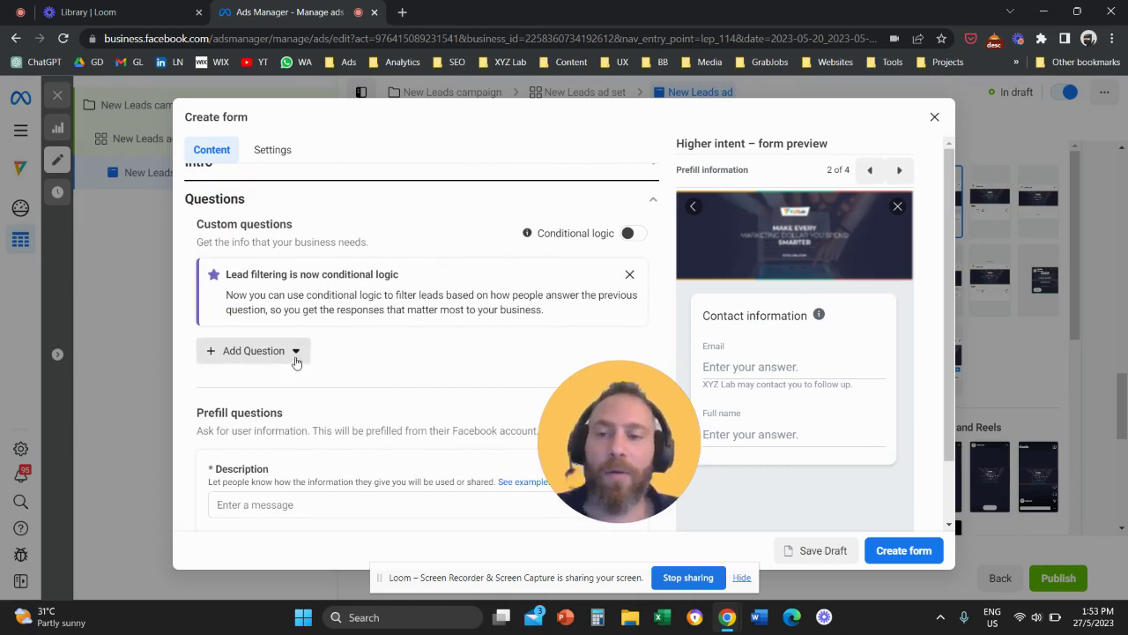
Add a multiple-choice question worded 'When is the best time to contact you?'.
{"action": "left_click", "coordinate": [296, 359]}
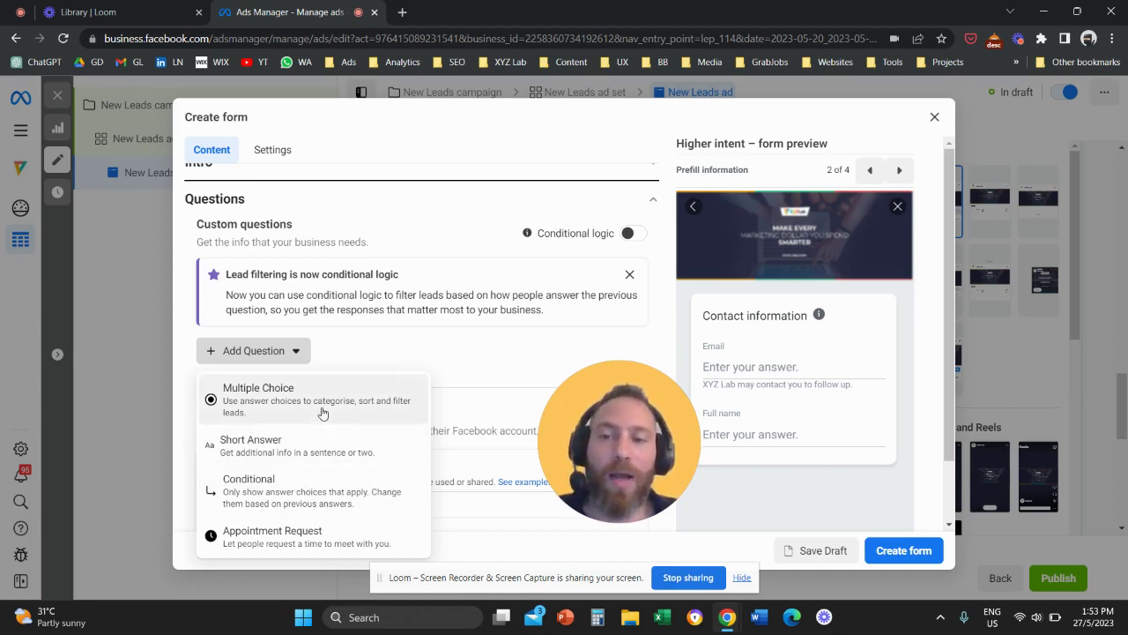
{"action": "left_click", "coordinate": [323, 407]}
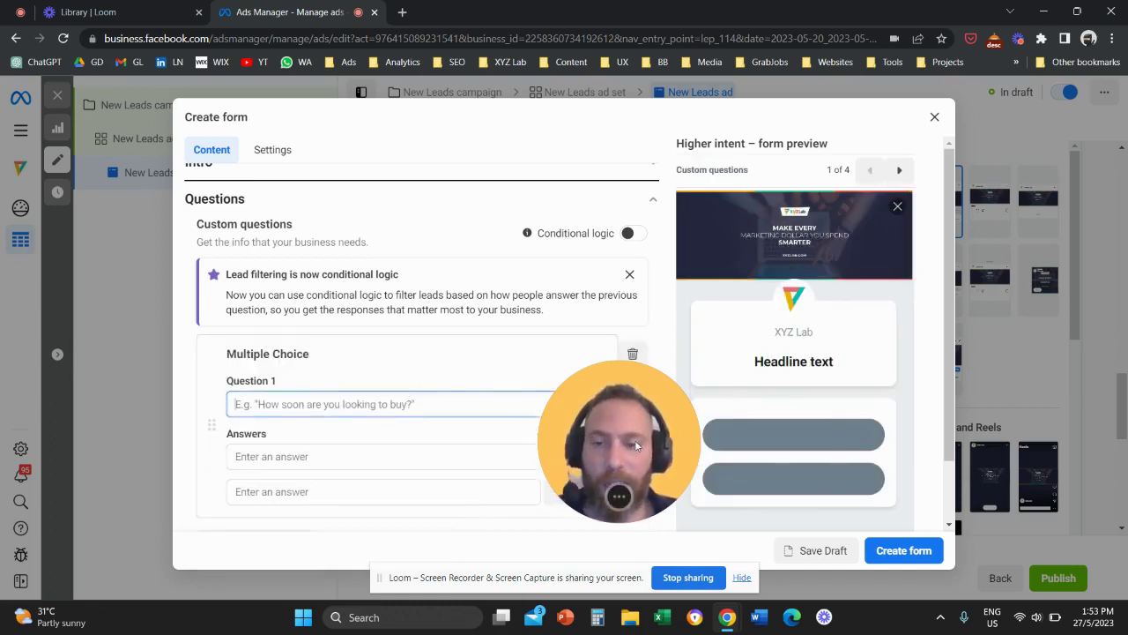
{"action": "left_click_drag", "start_coordinate": [637, 447], "coordinate": [652, 429]}
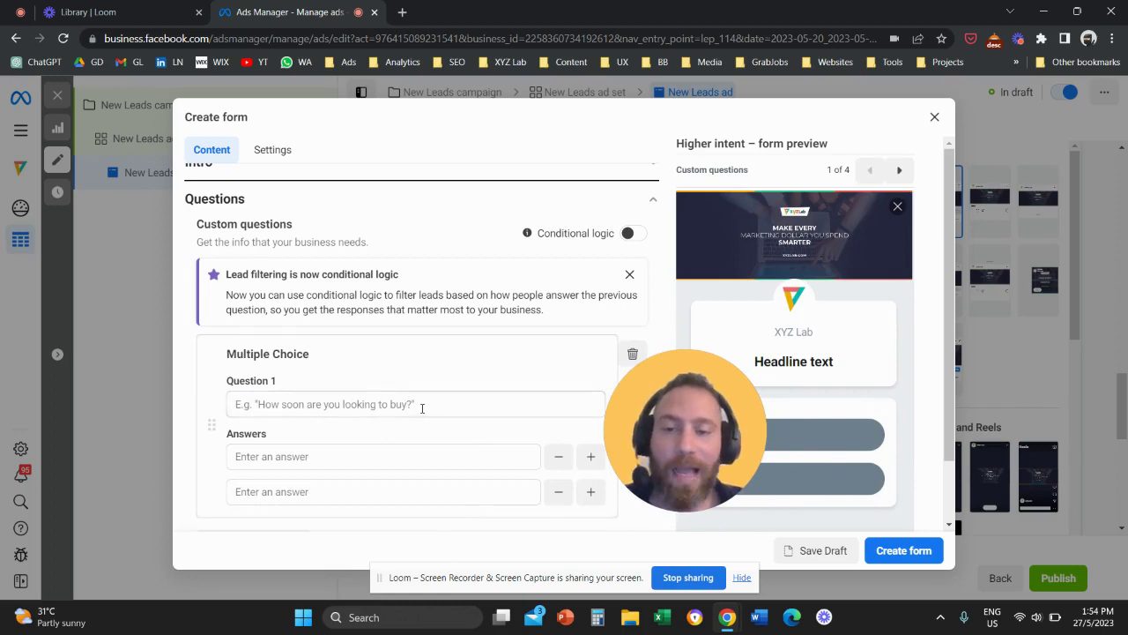
{"action": "left_click", "coordinate": [422, 408]}
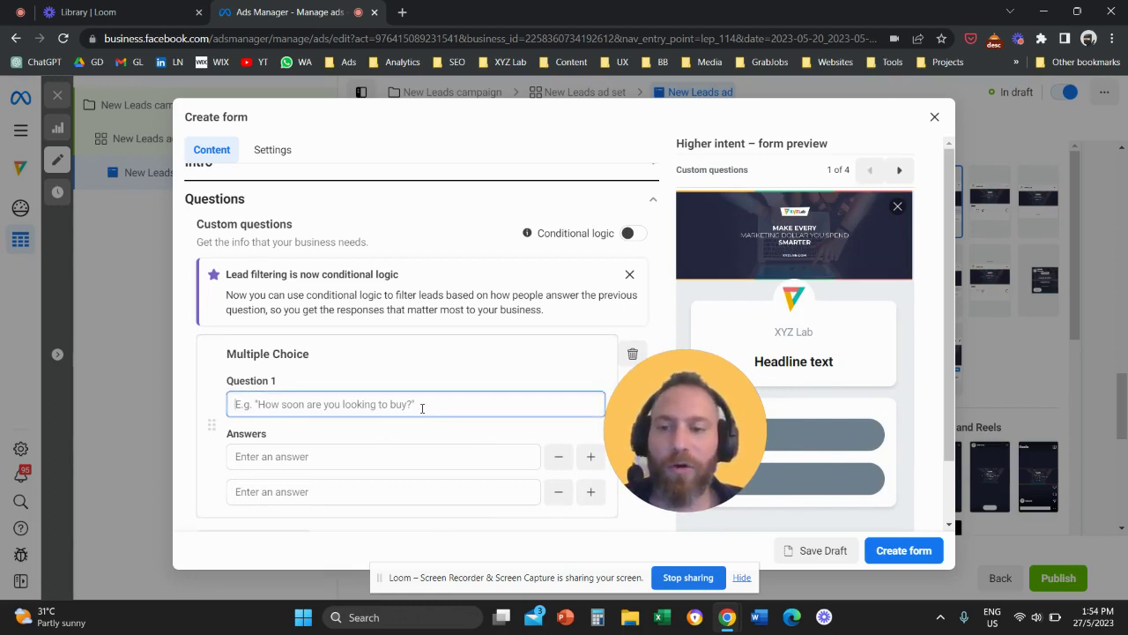
{"action": "type", "text": "When is"}
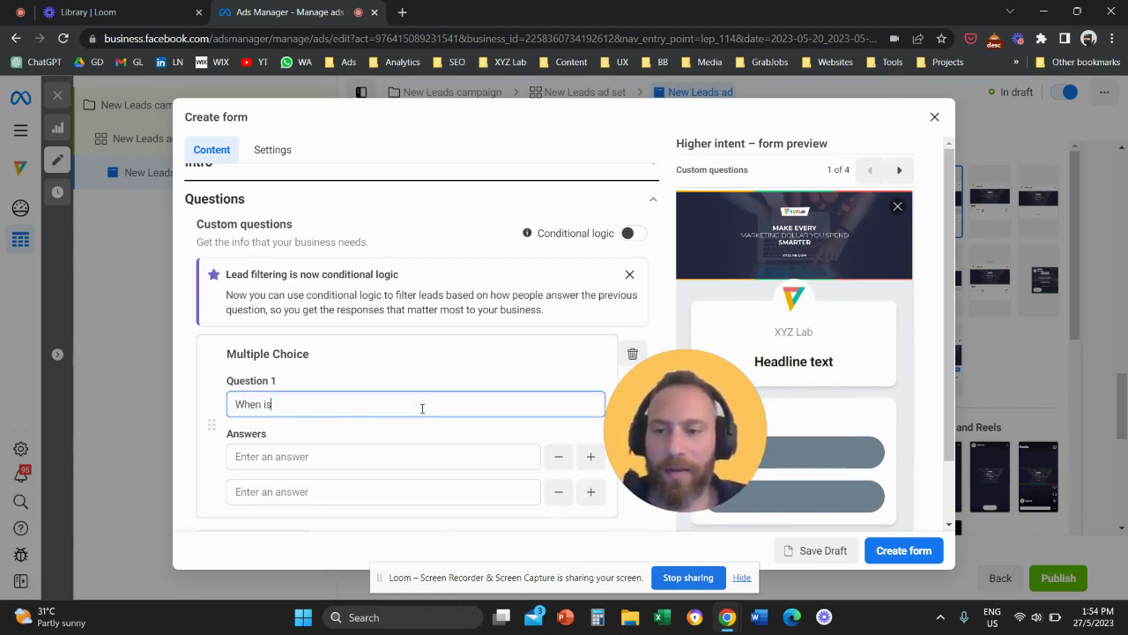
{"action": "type", "text": " the best time"}
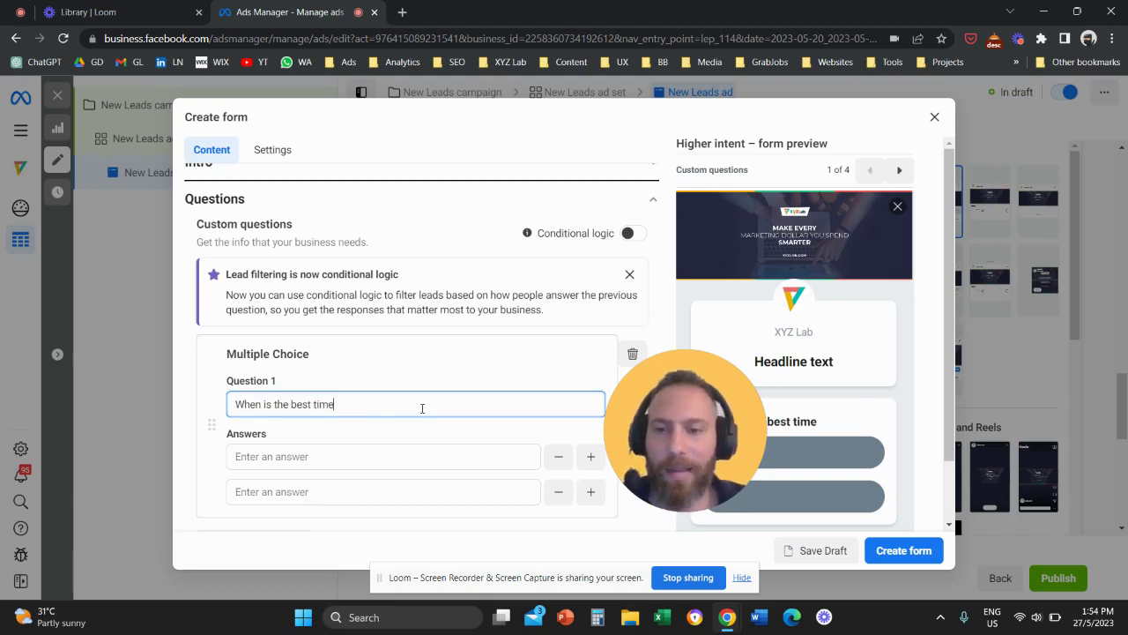
{"action": "type", "text": " to con"}
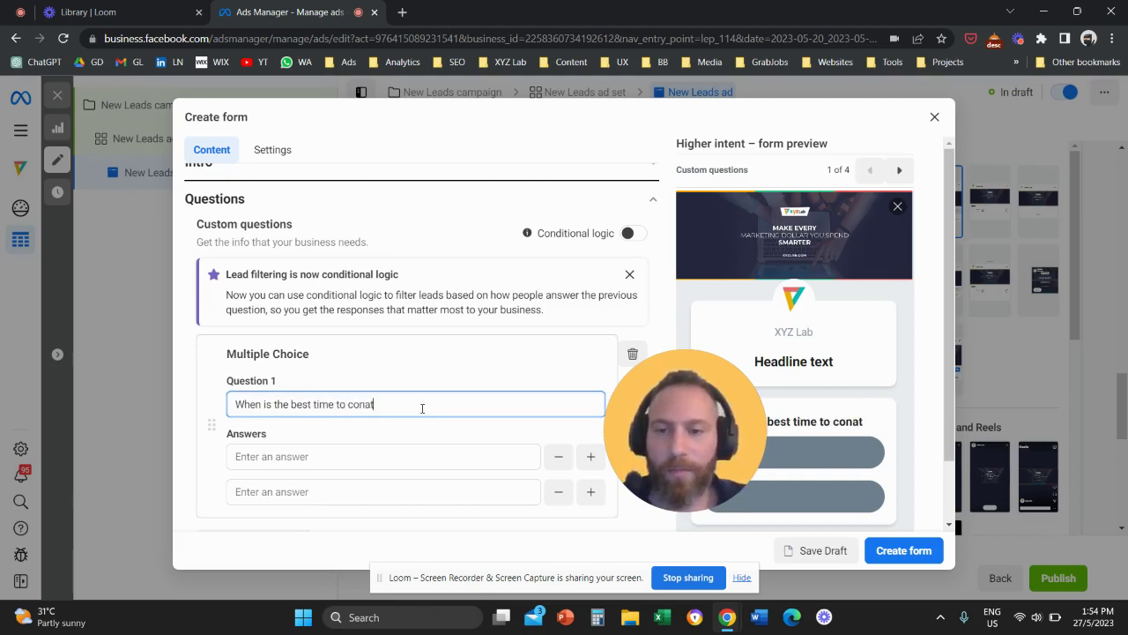
{"action": "type", "text": "tact you?"}
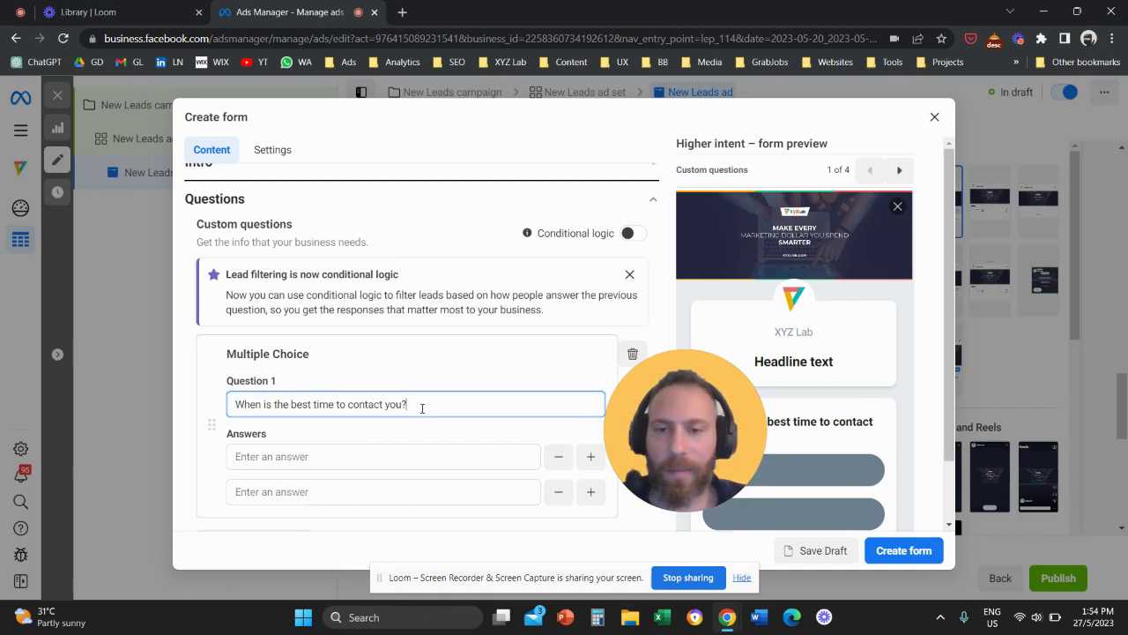
Give the question the answers Morning, Afternoon and a third answer, Evening.
{"action": "left_click", "coordinate": [360, 454]}
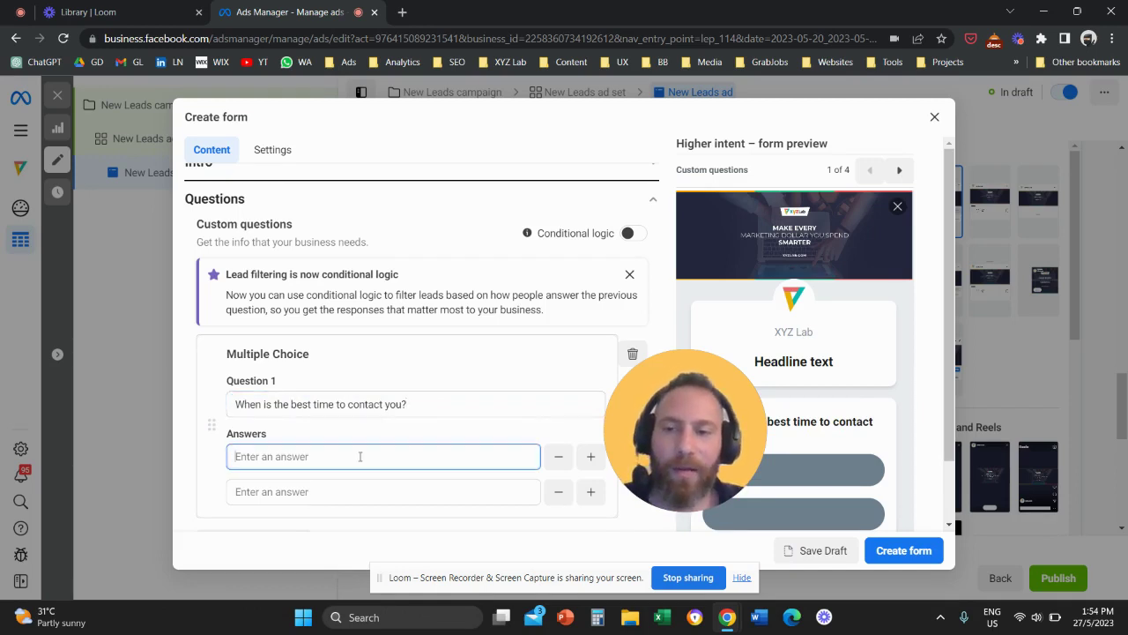
{"action": "type", "text": "Morning"}
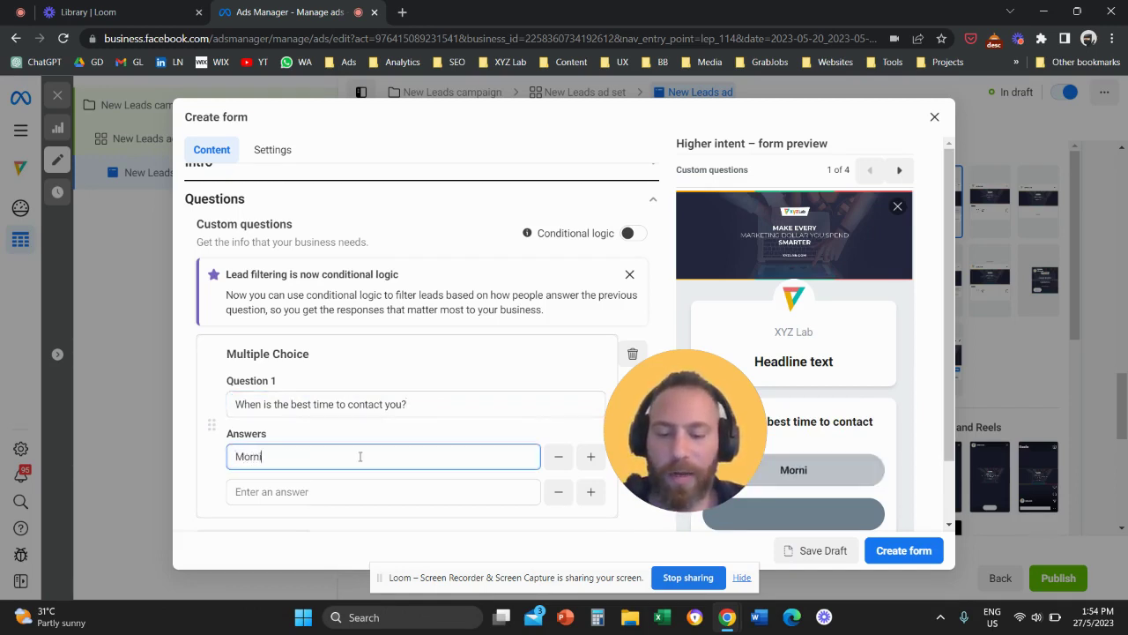
{"action": "left_click", "coordinate": [336, 495]}
{"action": "type", "text": "Ad"}
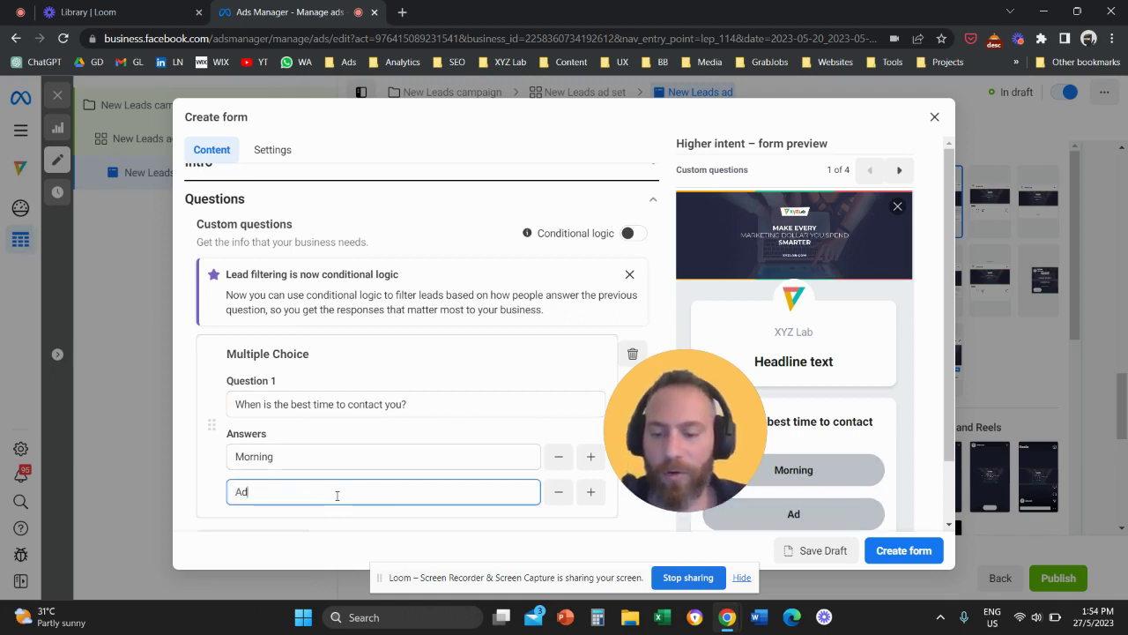
{"action": "type", "text": "ter"}
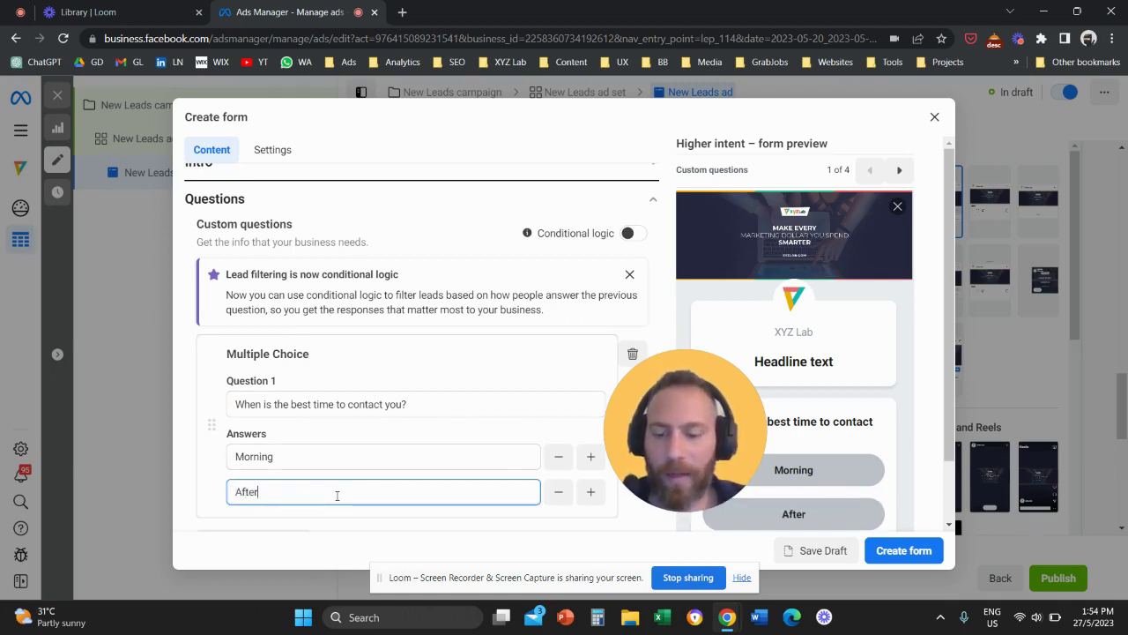
{"action": "type", "text": "noon"}
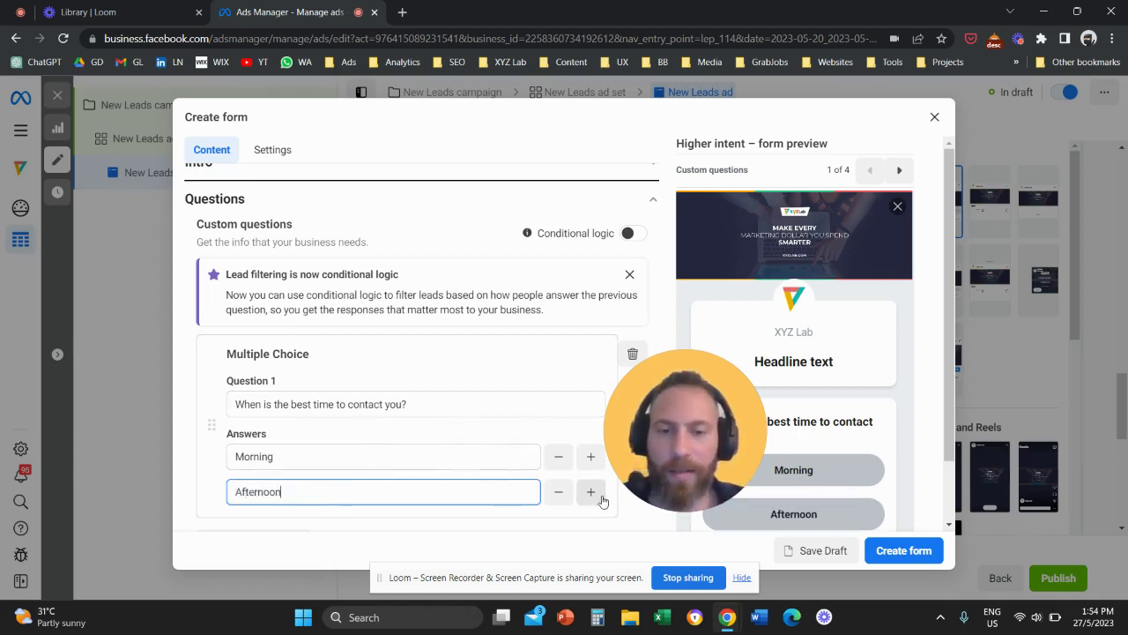
{"action": "left_click", "coordinate": [599, 499]}
{"action": "scroll", "coordinate": [294, 478], "scroll_direction": "down", "scroll_amount": 2}
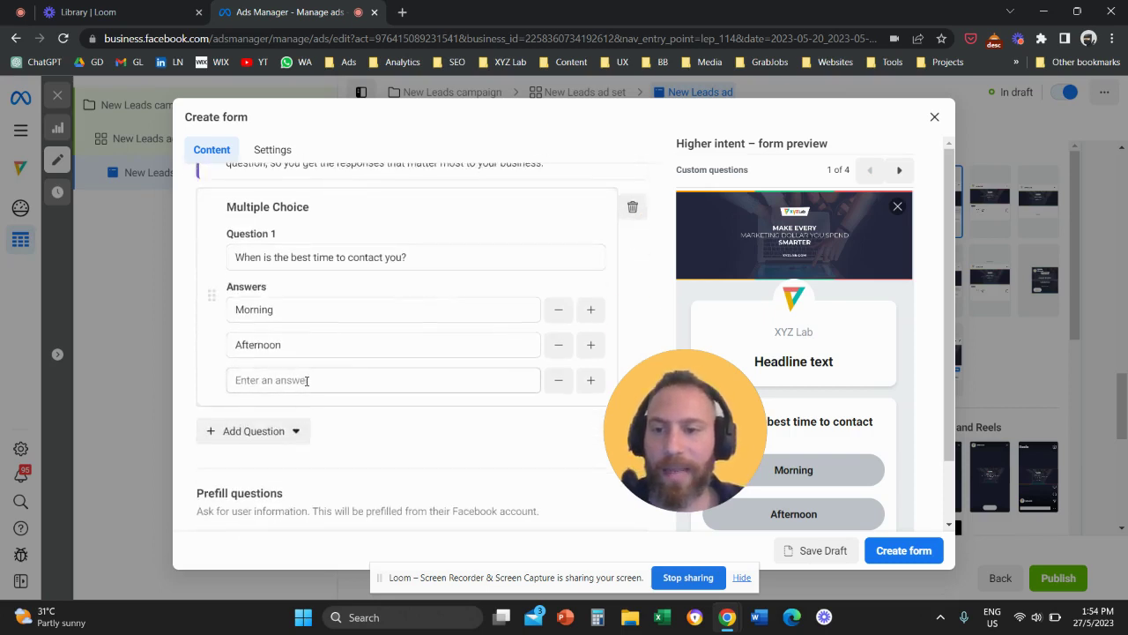
{"action": "left_click", "coordinate": [306, 380]}
{"action": "type", "text": "Evening"}
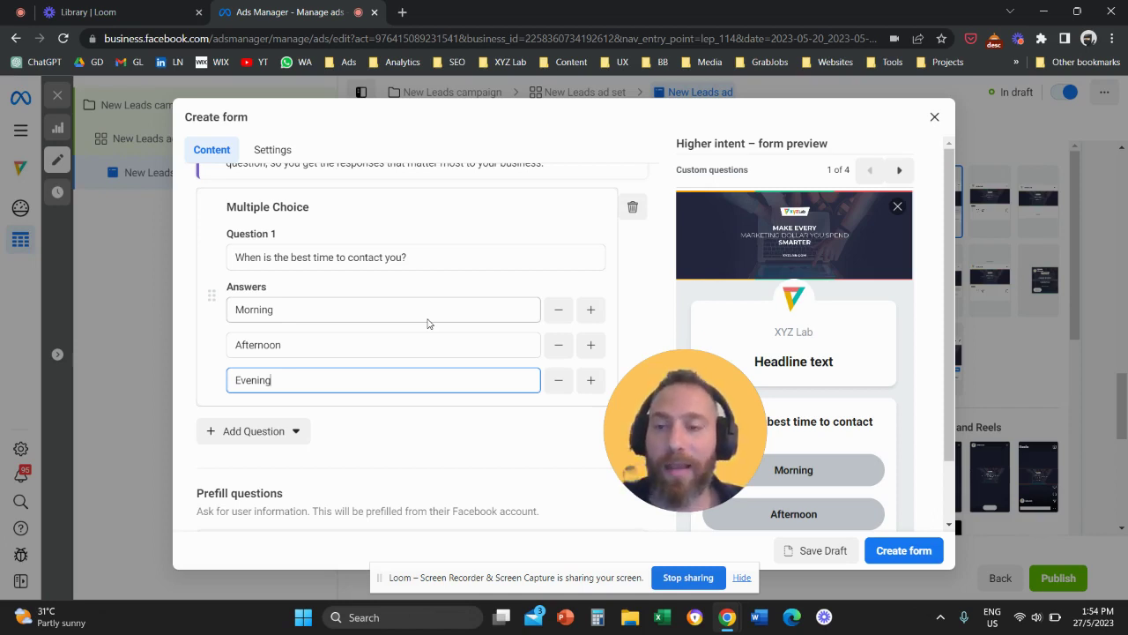
{"action": "left_click_drag", "start_coordinate": [688, 415], "coordinate": [580, 385]}
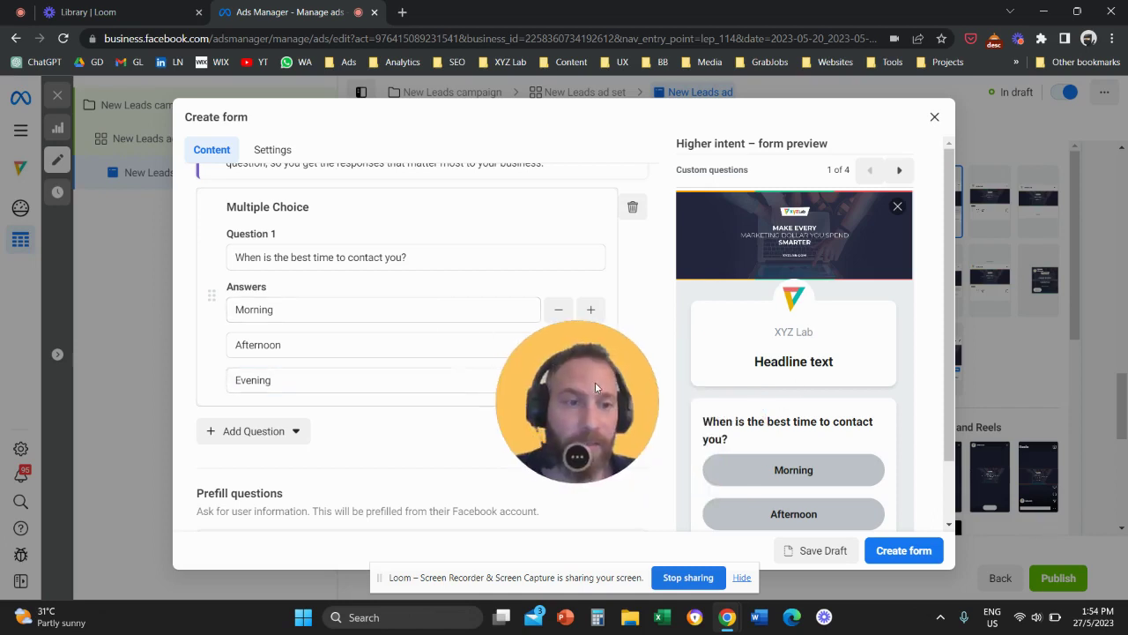
{"action": "scroll", "coordinate": [820, 469], "scroll_direction": "down", "scroll_amount": 1}
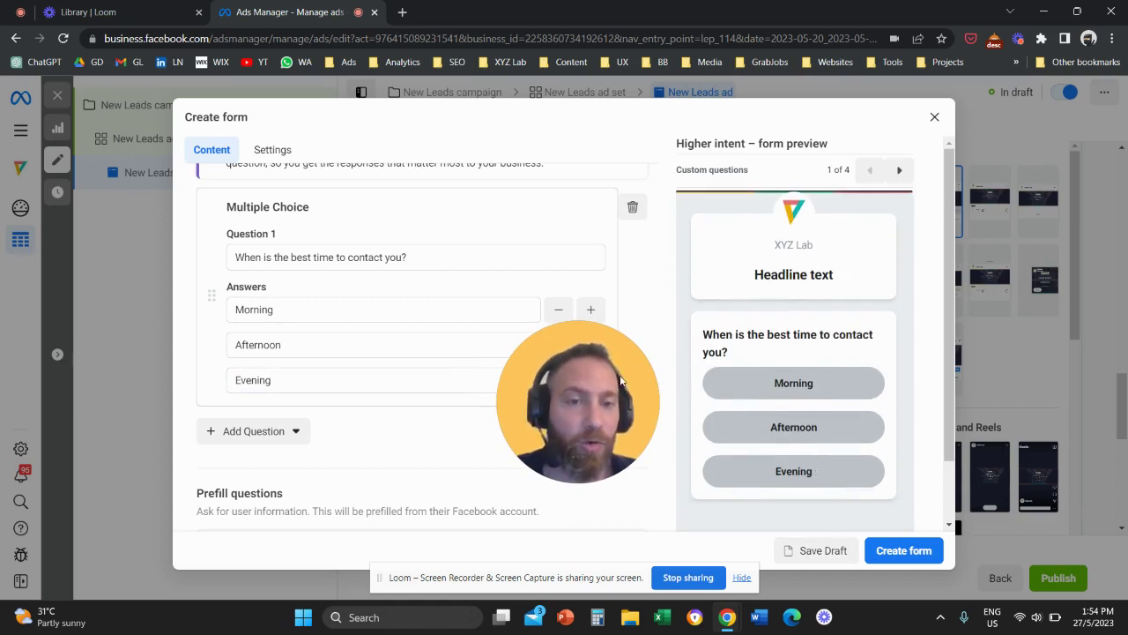
{"action": "left_click_drag", "start_coordinate": [596, 381], "coordinate": [688, 377]}
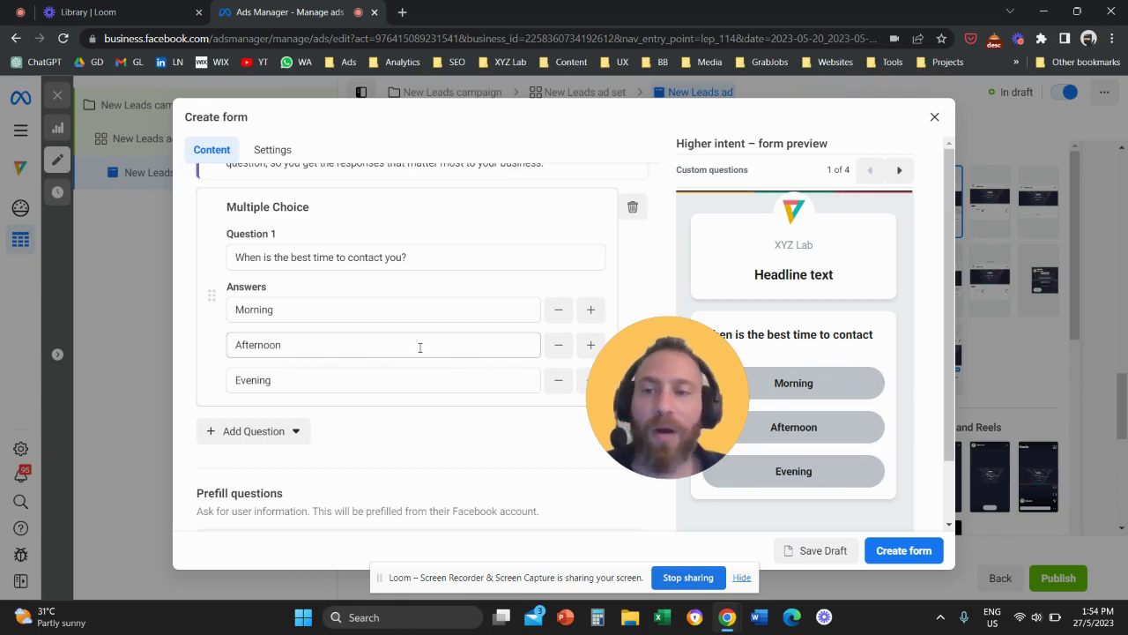
Add a second multiple-choice question, 'What is the best way to contact you?'.
{"action": "left_click", "coordinate": [281, 437]}
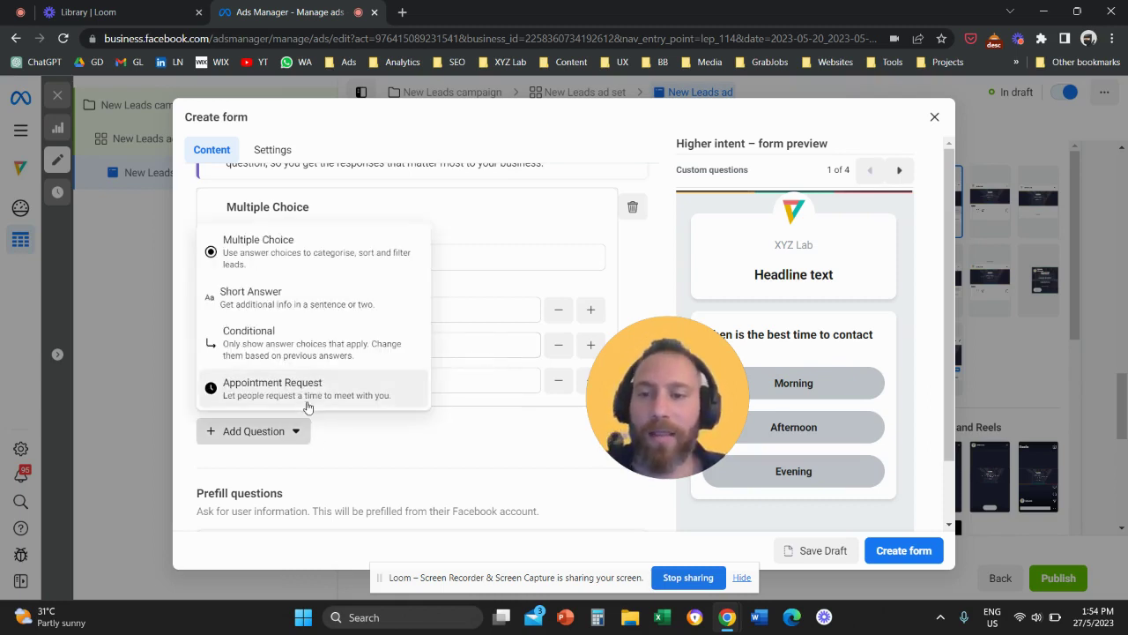
{"action": "left_click", "coordinate": [335, 269]}
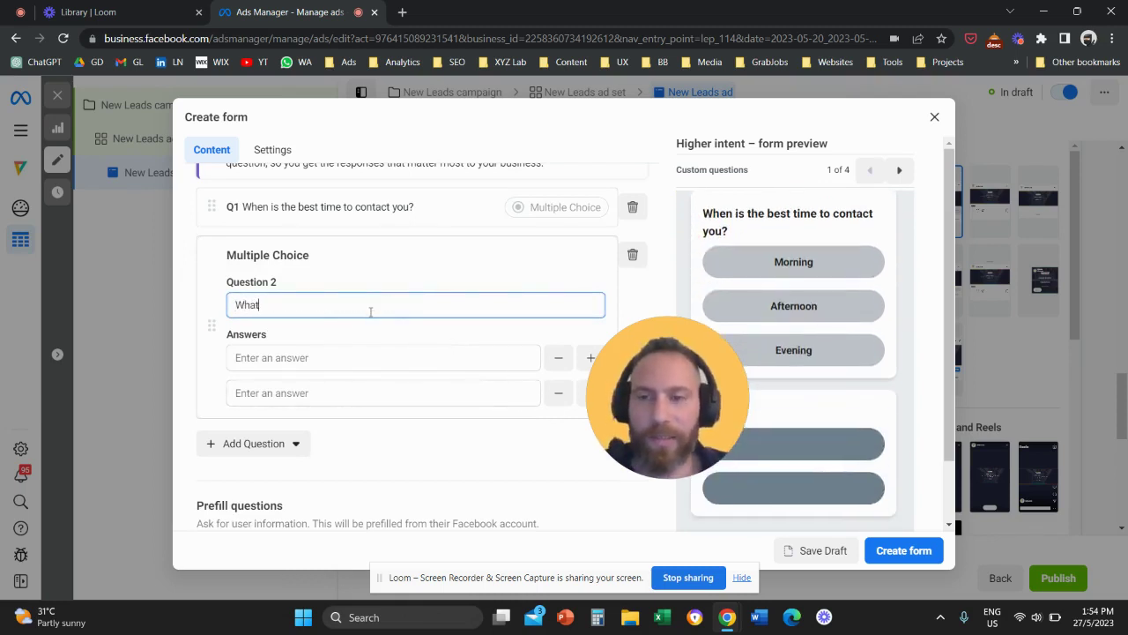
{"action": "type", "text": "is the best way "}
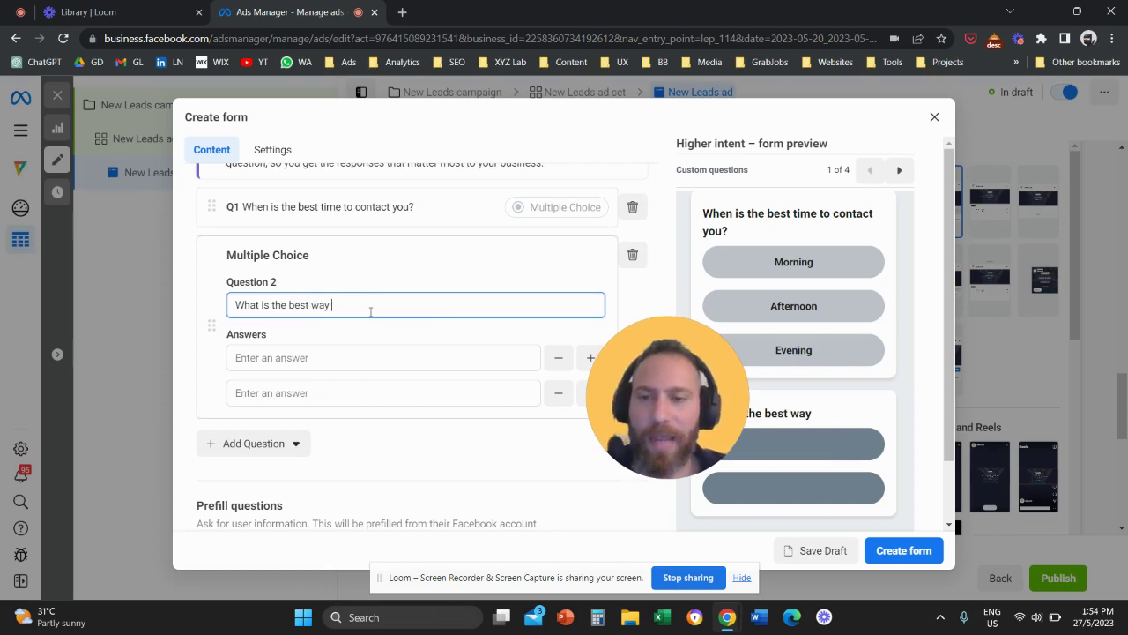
{"action": "type", "text": "to contact you"}
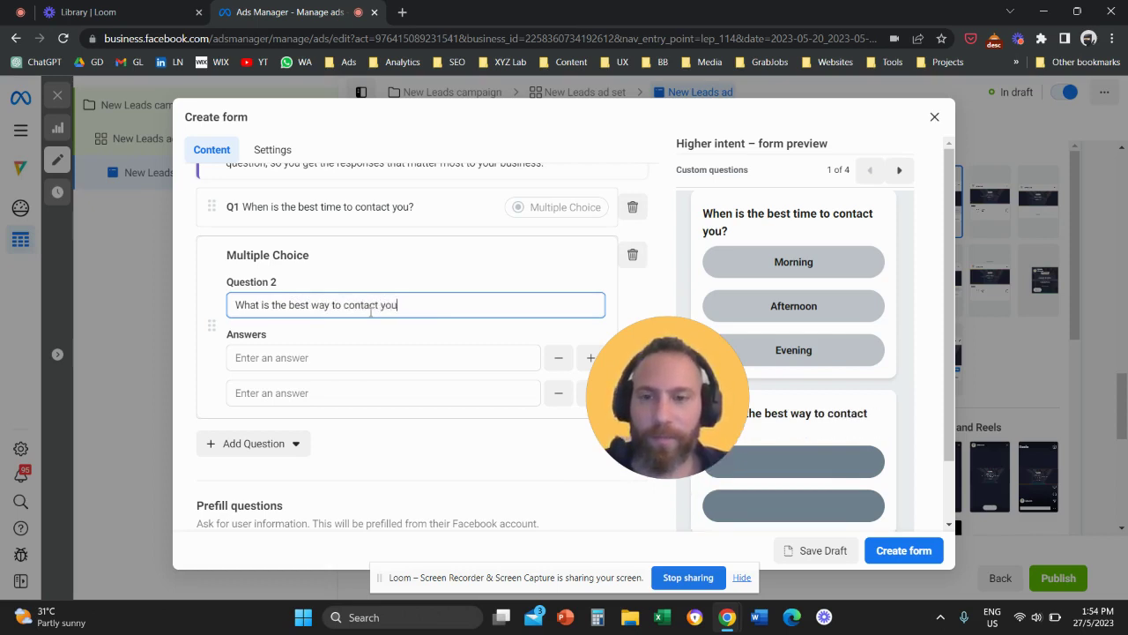
{"action": "type", "text": "?"}
Give the contact-method question the answers Email, Phone Number and WhatsApp.
{"action": "left_click", "coordinate": [324, 357]}
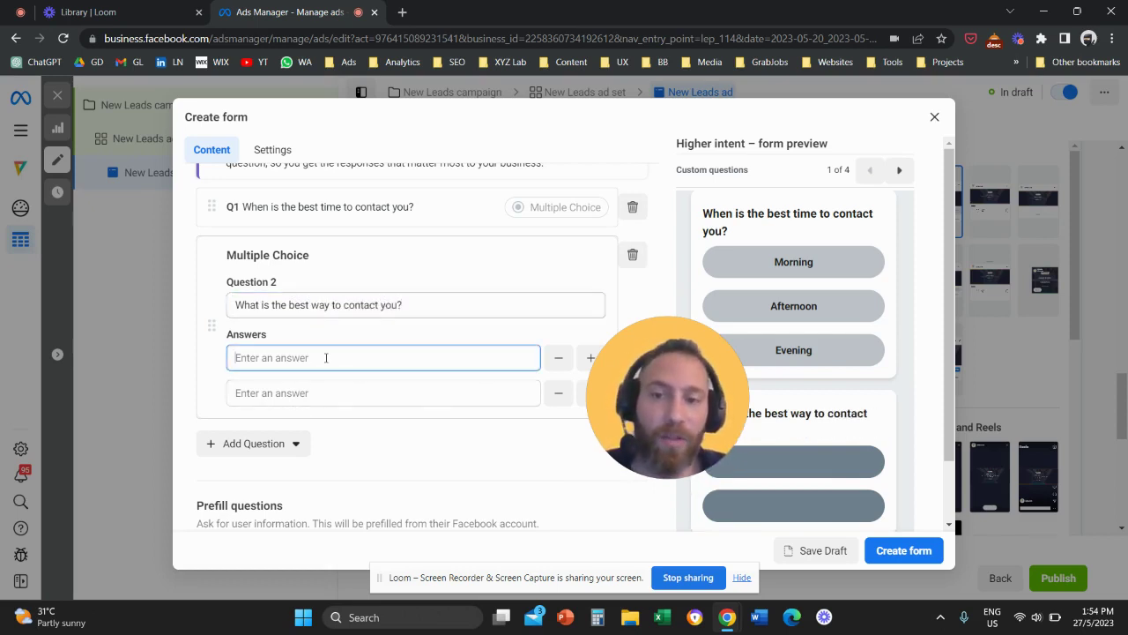
{"action": "type", "text": "Email"}
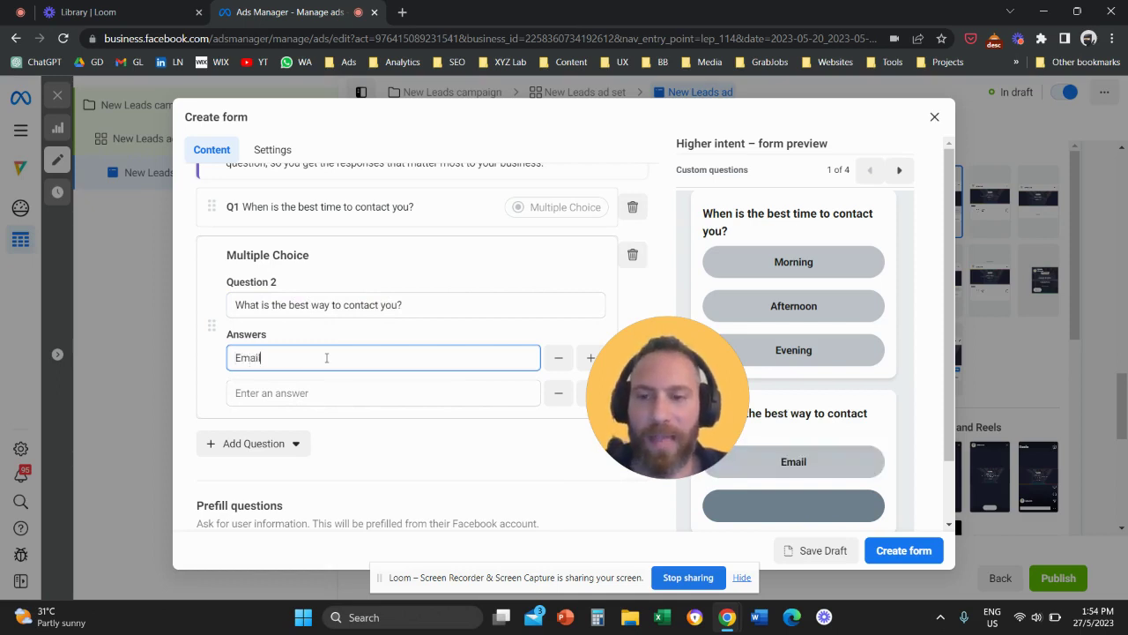
{"action": "left_click", "coordinate": [294, 389]}
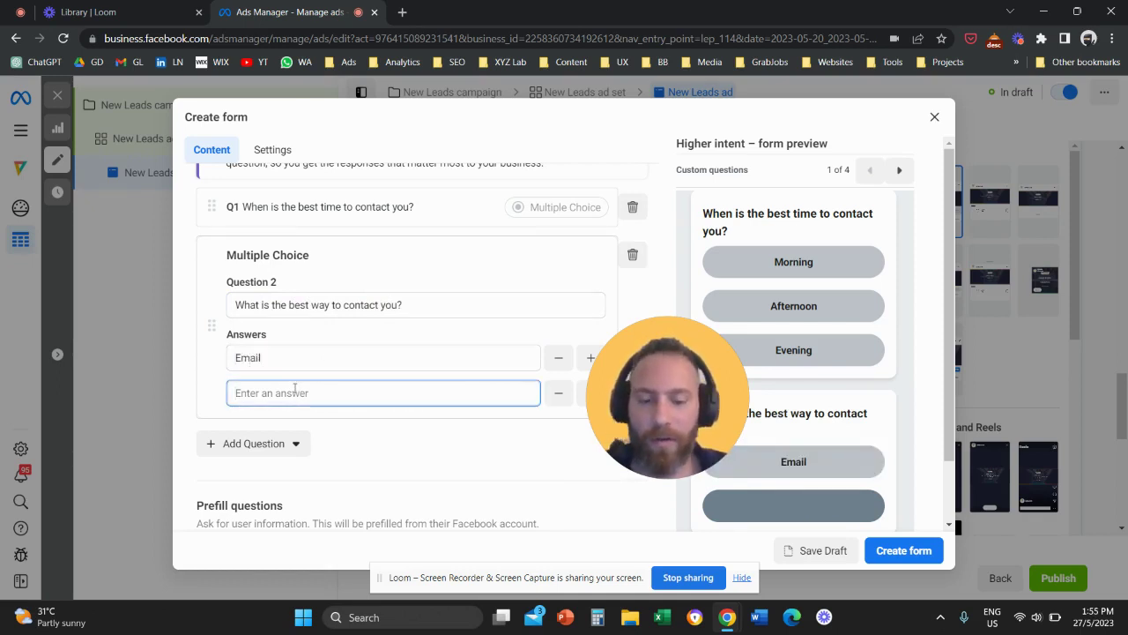
{"action": "type", "text": "Phone Number"}
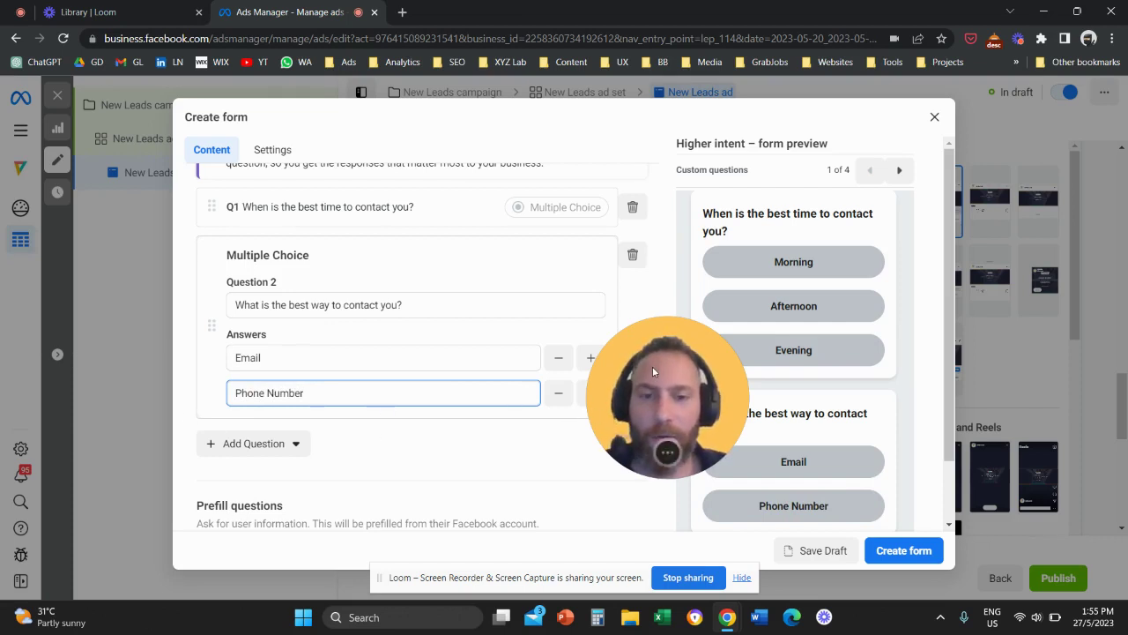
{"action": "left_click_drag", "start_coordinate": [652, 365], "coordinate": [676, 382]}
{"action": "left_click", "coordinate": [591, 392]}
{"action": "left_click", "coordinate": [308, 428]}
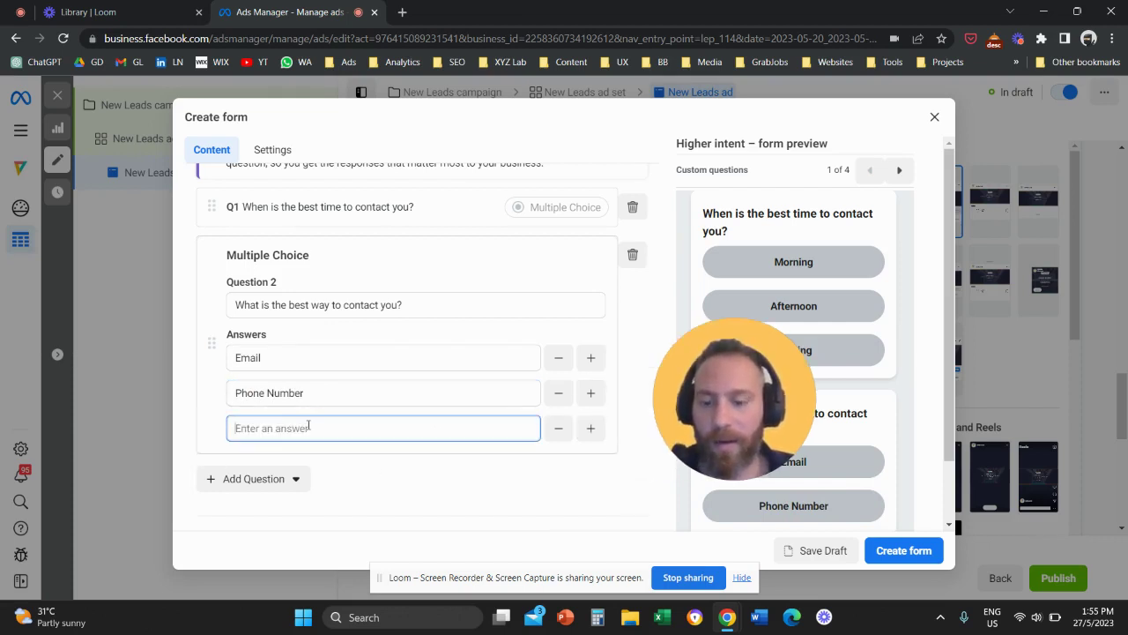
{"action": "type", "text": "WhatApp"}
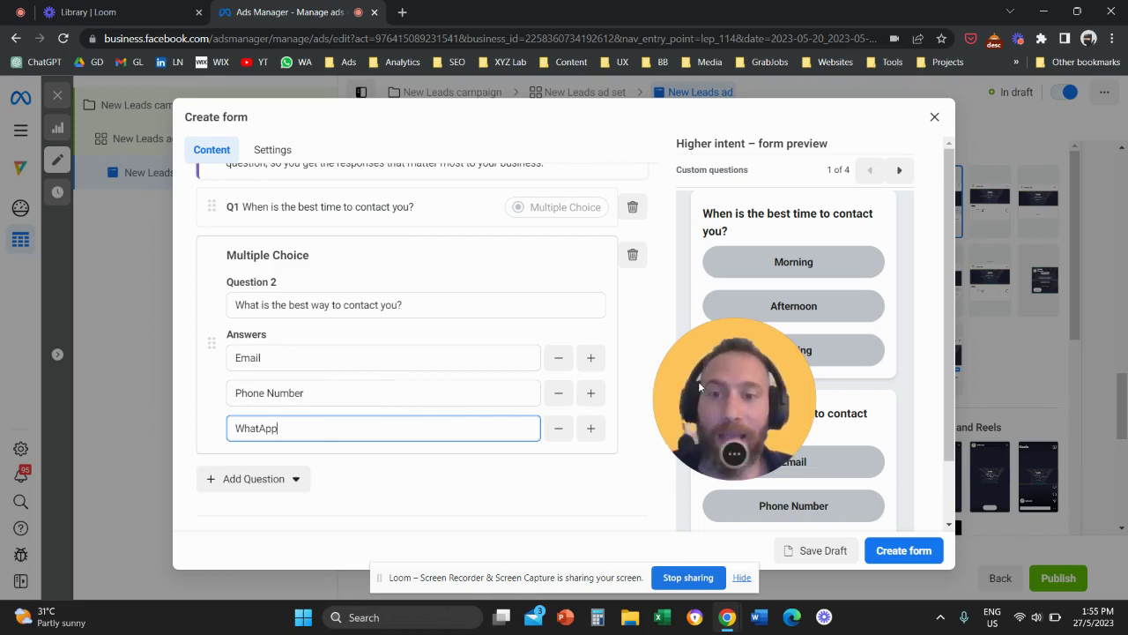
{"action": "left_click_drag", "start_coordinate": [698, 380], "coordinate": [648, 388]}
Add a short-answer question reading 'Which product / service'.
{"action": "left_click", "coordinate": [300, 478]}
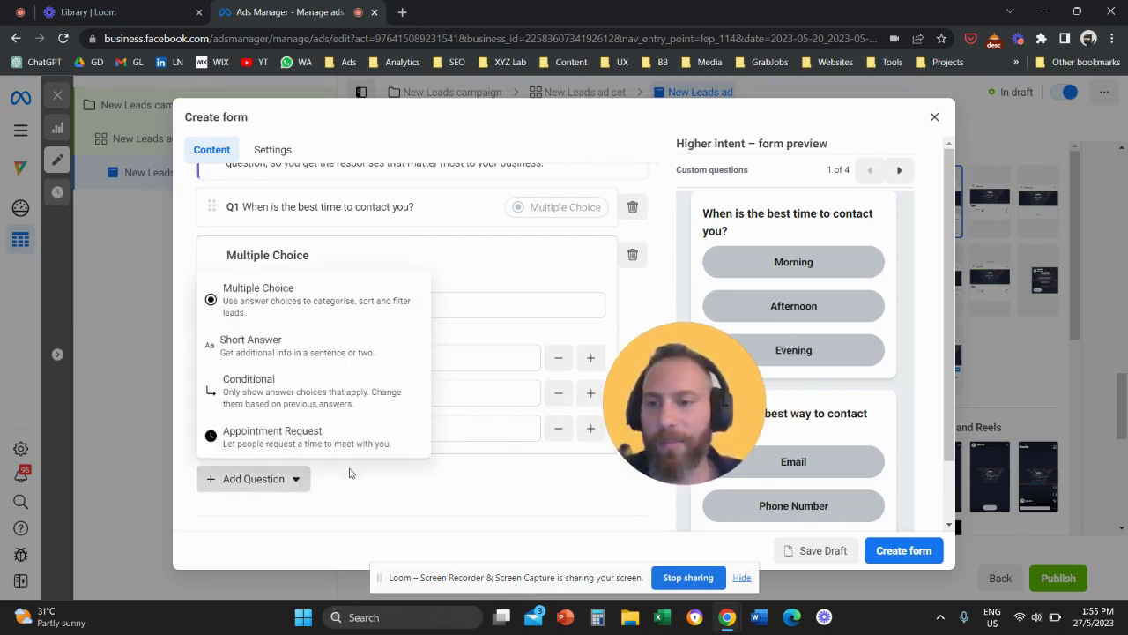
{"action": "left_click", "coordinate": [374, 350]}
{"action": "type", "text": "Wh"}
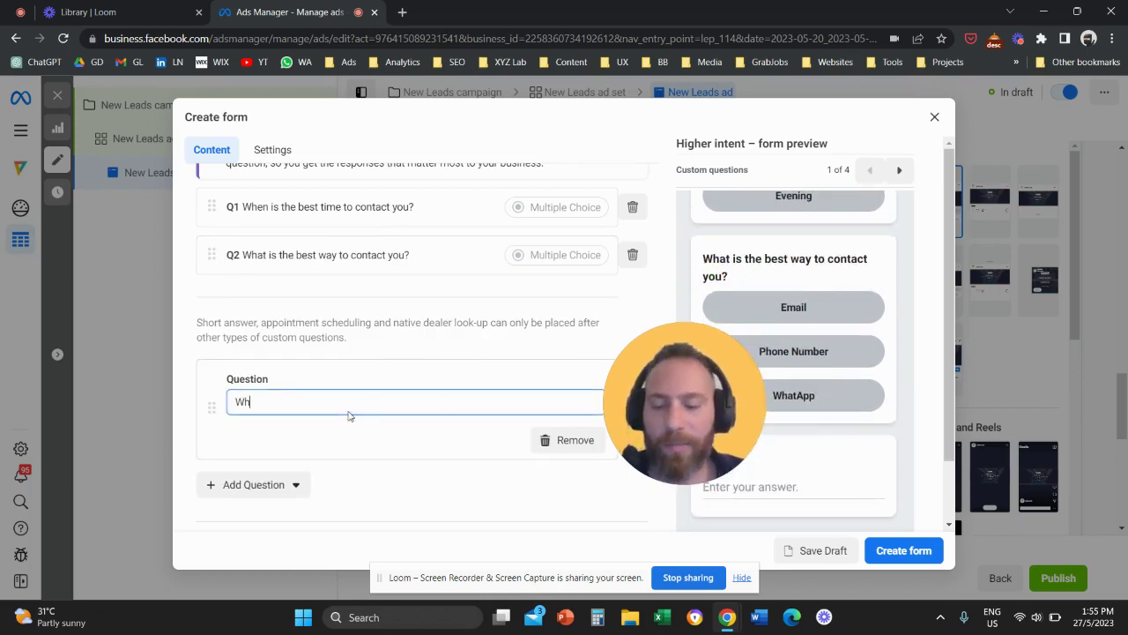
{"action": "type", "text": "ich p"}
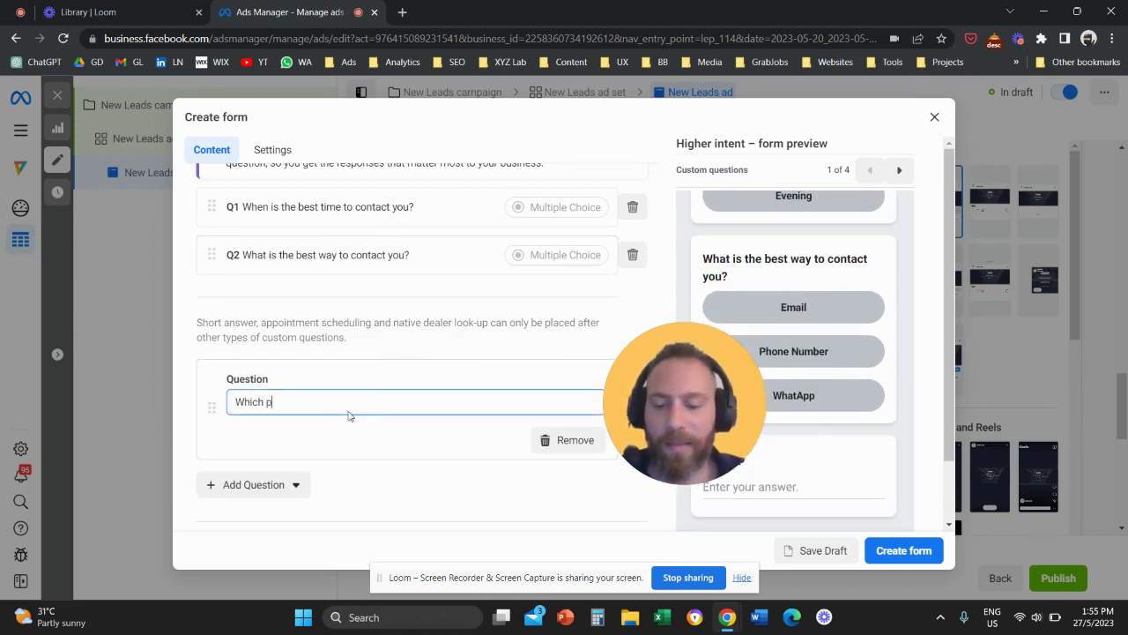
{"action": "type", "text": "roduct / s"}
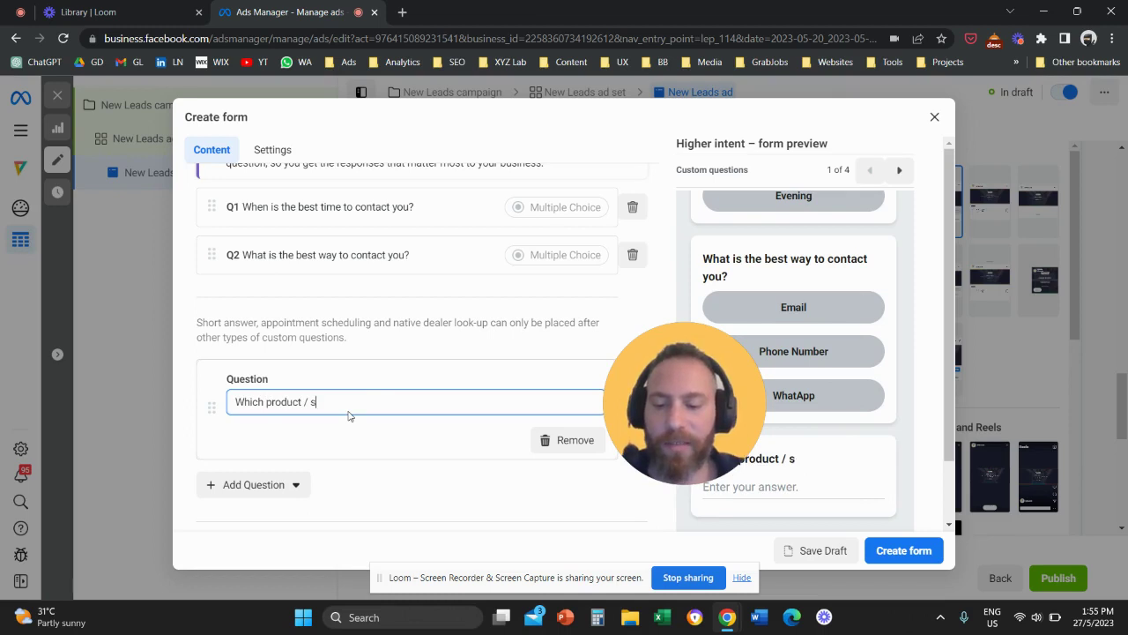
{"action": "type", "text": "rvi"}
{"action": "key", "text": "BackSpace"}
{"action": "key", "text": "BackSpace"}
{"action": "key", "text": "BackSpace"}
{"action": "type", "text": "erv"}
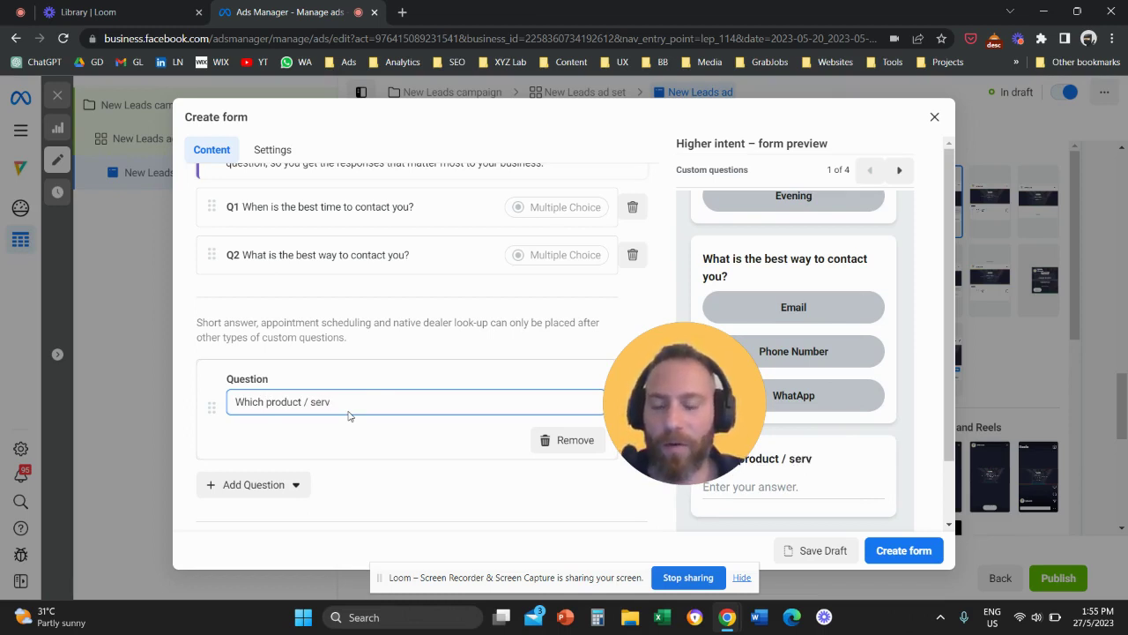
{"action": "type", "text": "ice"}
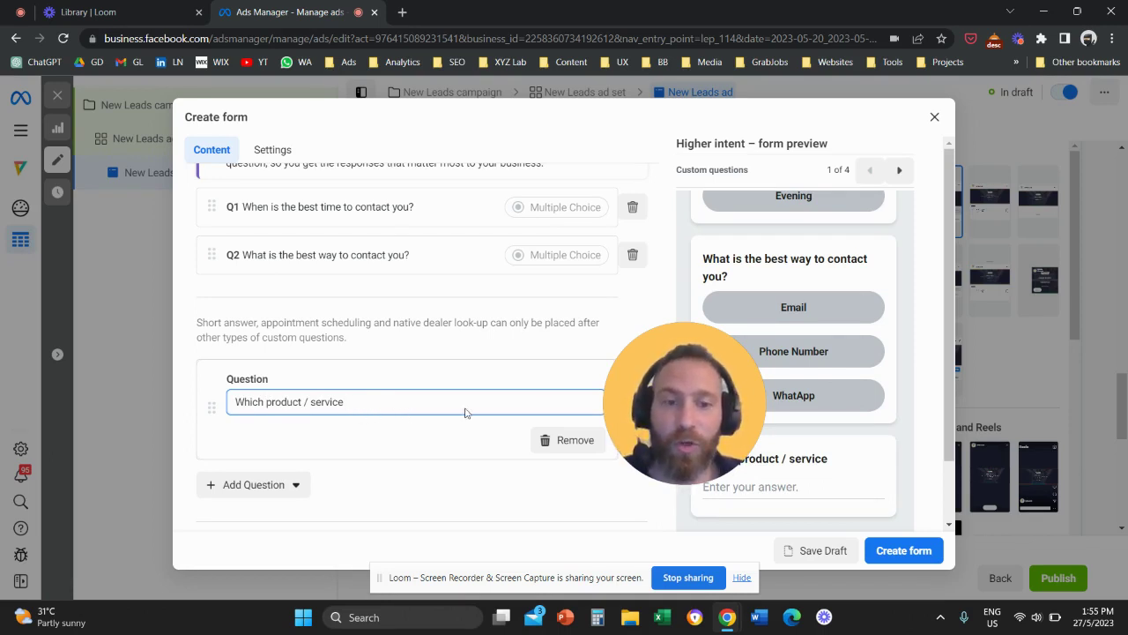
{"action": "left_click_drag", "start_coordinate": [703, 395], "coordinate": [587, 411]}
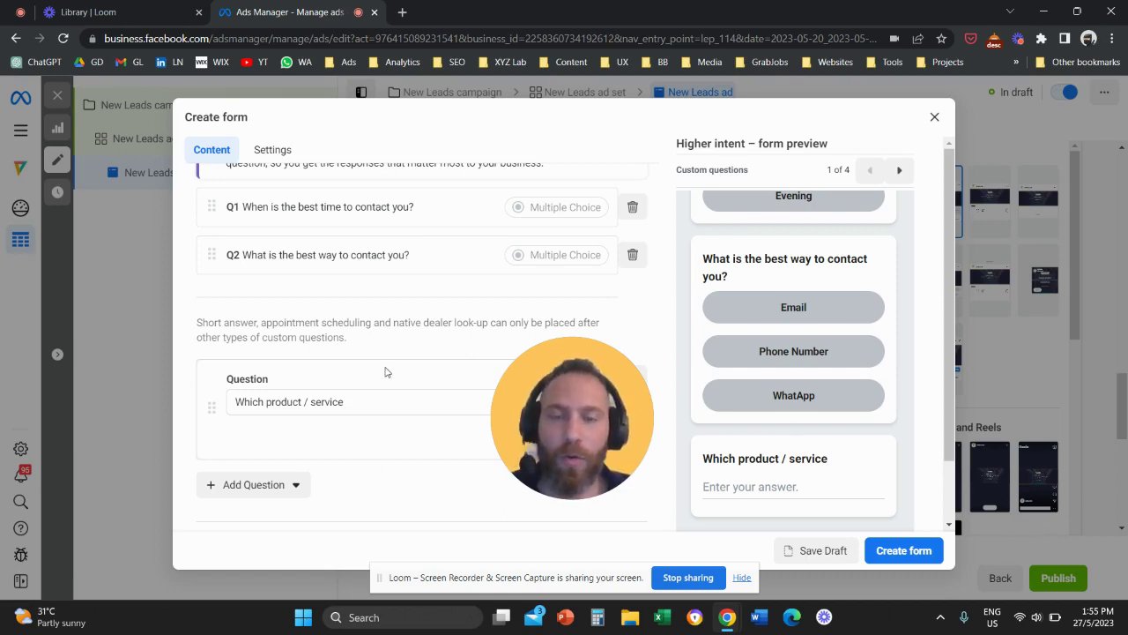
{"action": "scroll", "coordinate": [407, 364], "scroll_direction": "up", "scroll_amount": 1}
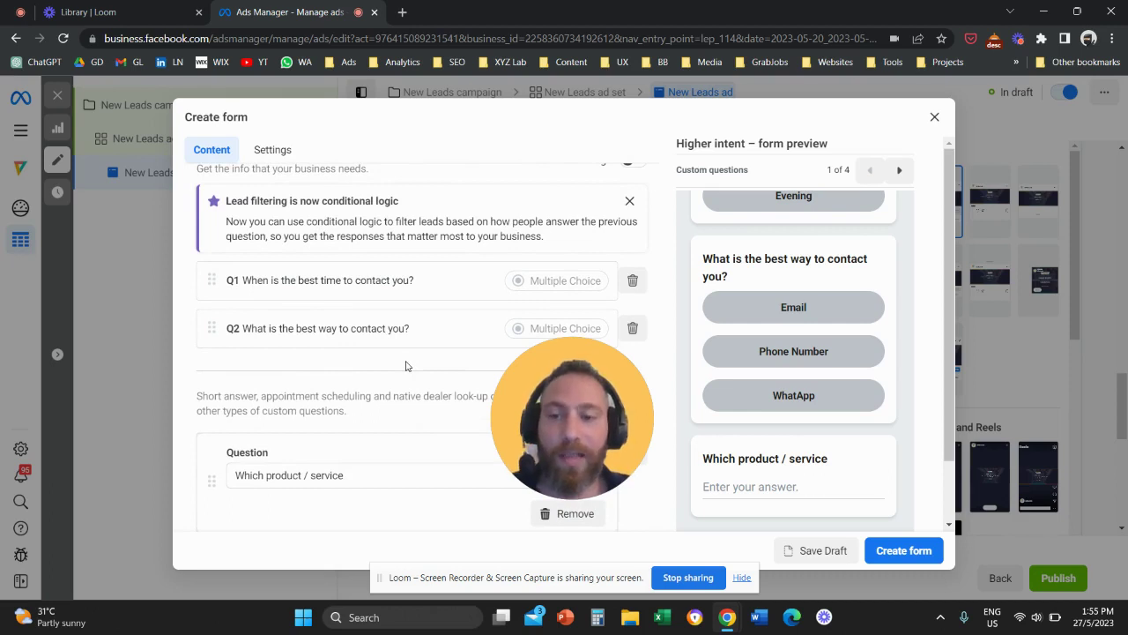
{"action": "scroll", "coordinate": [407, 368], "scroll_direction": "down", "scroll_amount": 1}
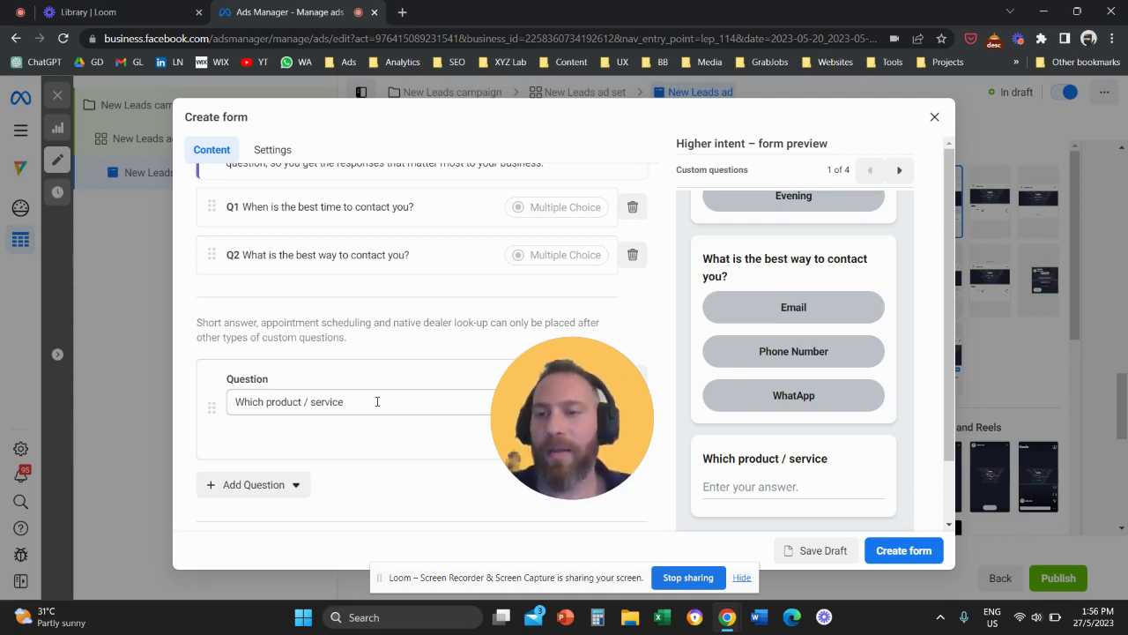
{"action": "scroll", "coordinate": [371, 397], "scroll_direction": "up", "scroll_amount": 5}
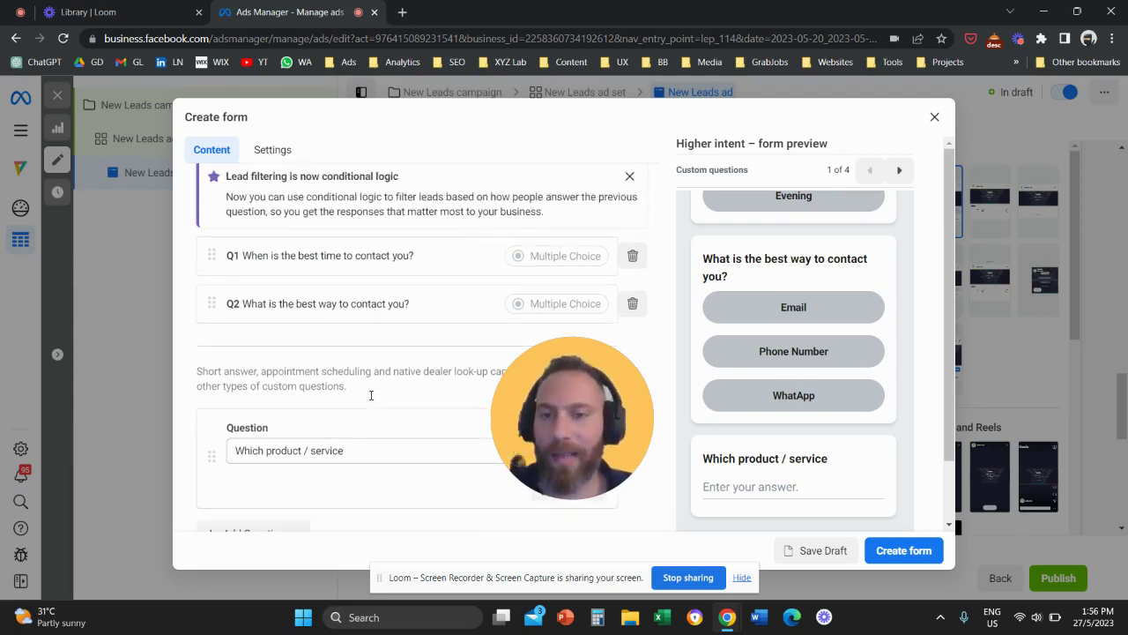
{"action": "scroll", "coordinate": [371, 399], "scroll_direction": "down", "scroll_amount": 3}
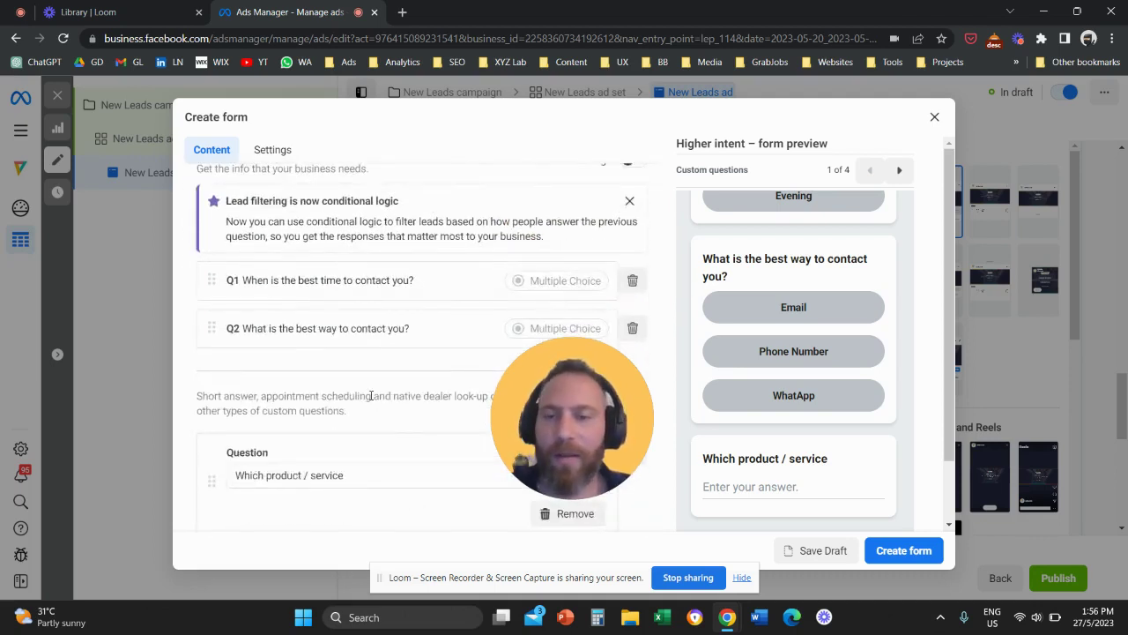
{"action": "scroll", "coordinate": [371, 395], "scroll_direction": "down", "scroll_amount": 1}
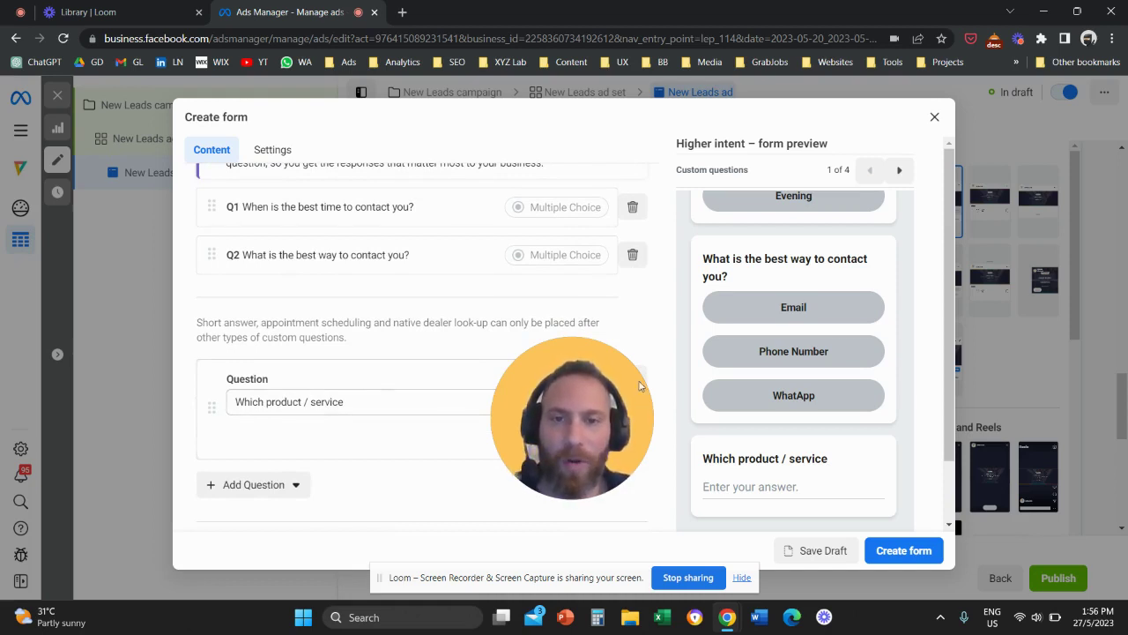
Attempt to create the form to list its errors, then enter 'test' as the prefill description.
{"action": "left_click", "coordinate": [911, 557]}
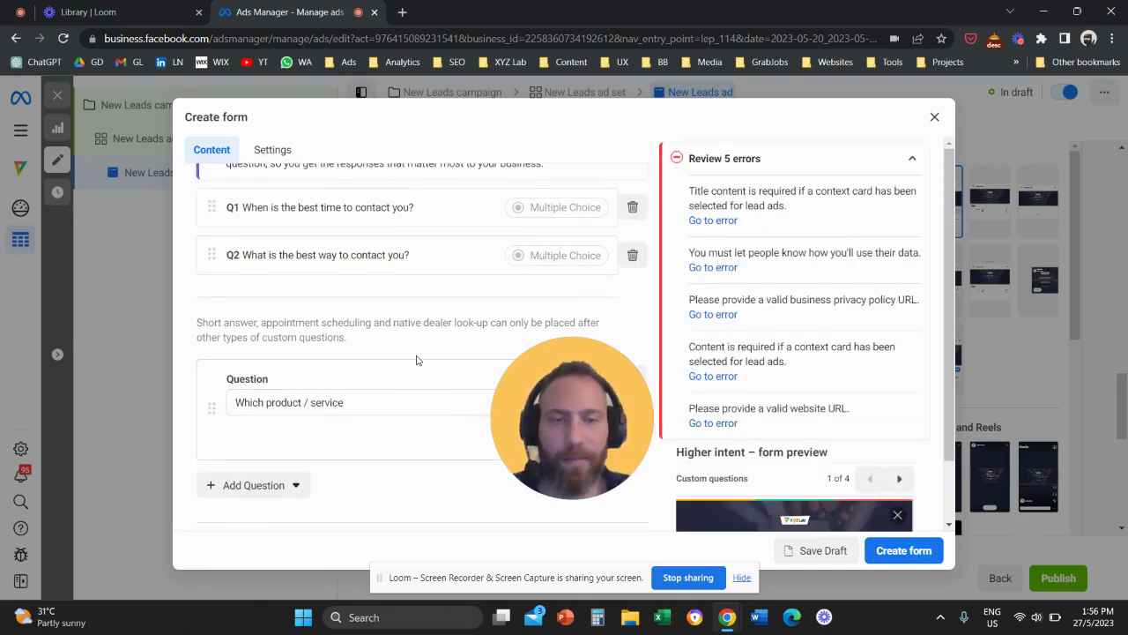
{"action": "scroll", "coordinate": [418, 359], "scroll_direction": "down", "scroll_amount": 3}
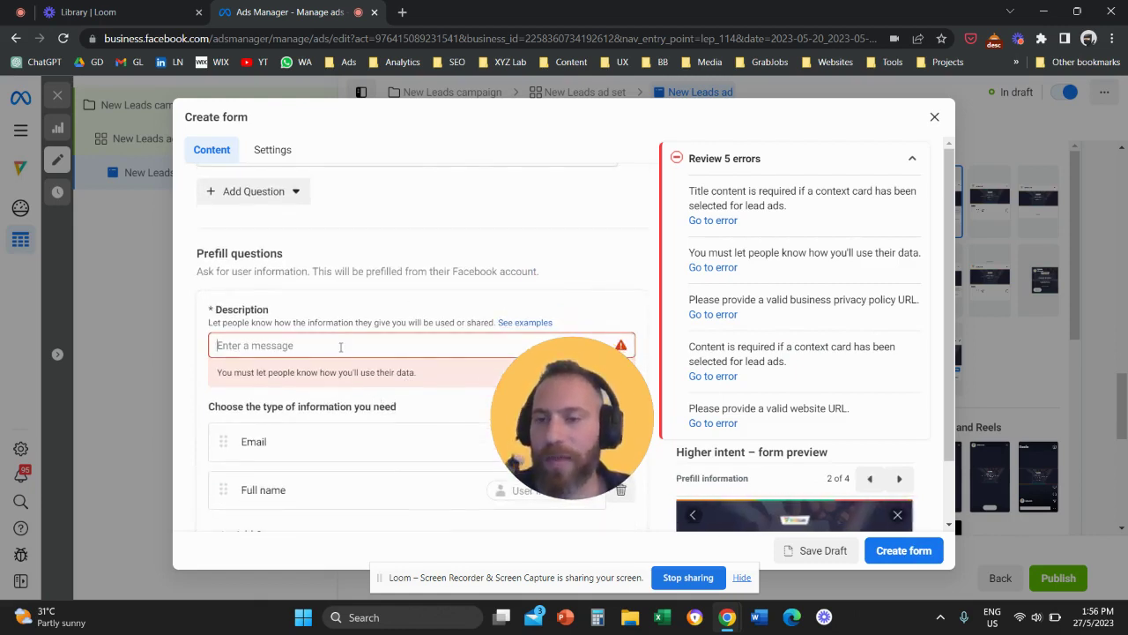
{"action": "left_click", "coordinate": [340, 346]}
{"action": "scroll", "coordinate": [340, 317], "scroll_direction": "down", "scroll_amount": 1}
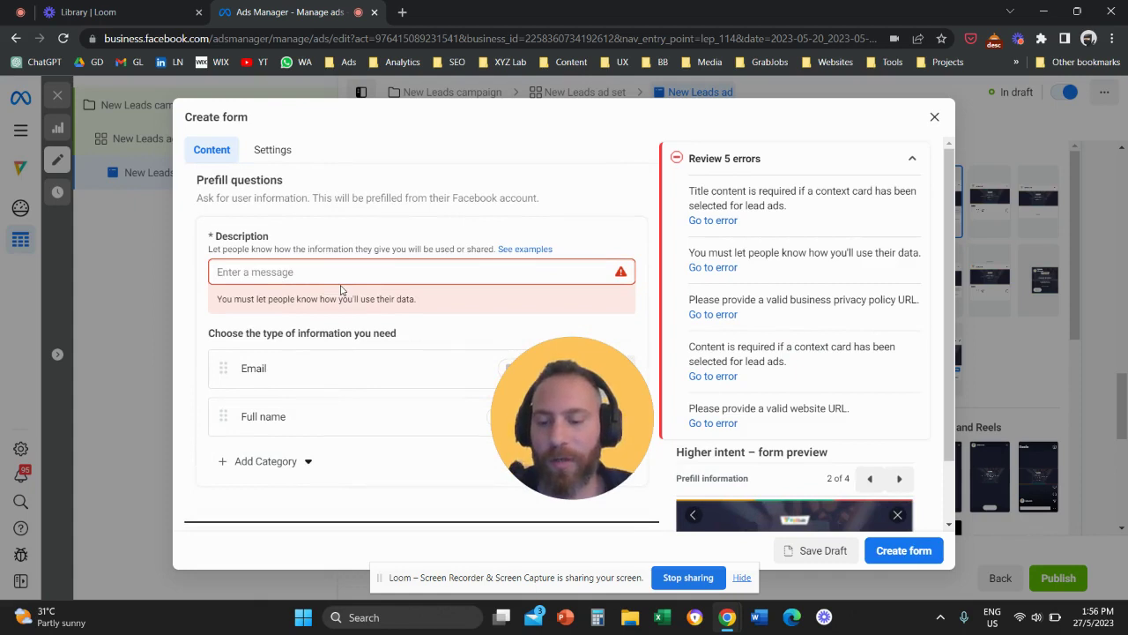
{"action": "type", "text": "test"}
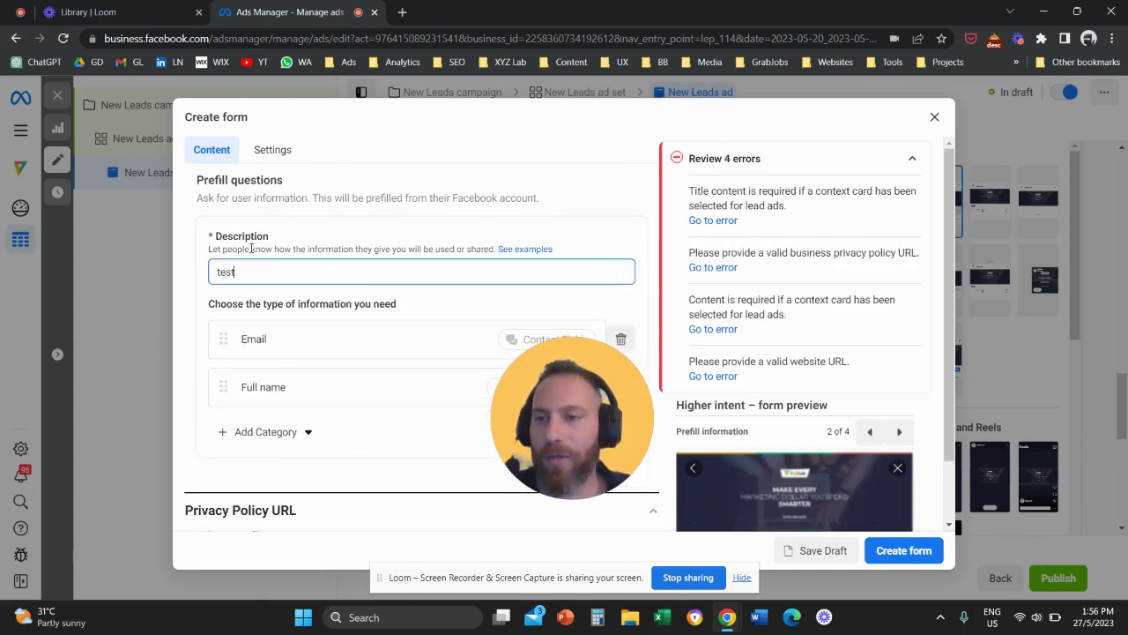
{"action": "left_click_drag", "start_coordinate": [252, 249], "coordinate": [441, 250]}
{"action": "left_click", "coordinate": [398, 247]}
{"action": "scroll", "coordinate": [399, 297], "scroll_direction": "down", "scroll_amount": 3}
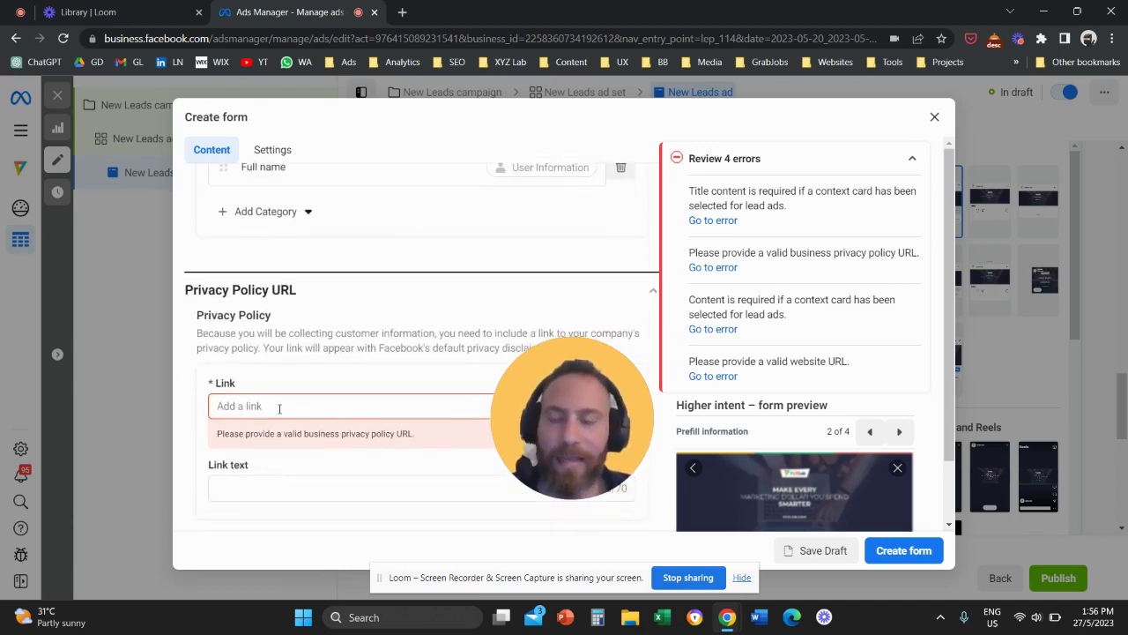
{"action": "scroll", "coordinate": [308, 414], "scroll_direction": "down", "scroll_amount": 2}
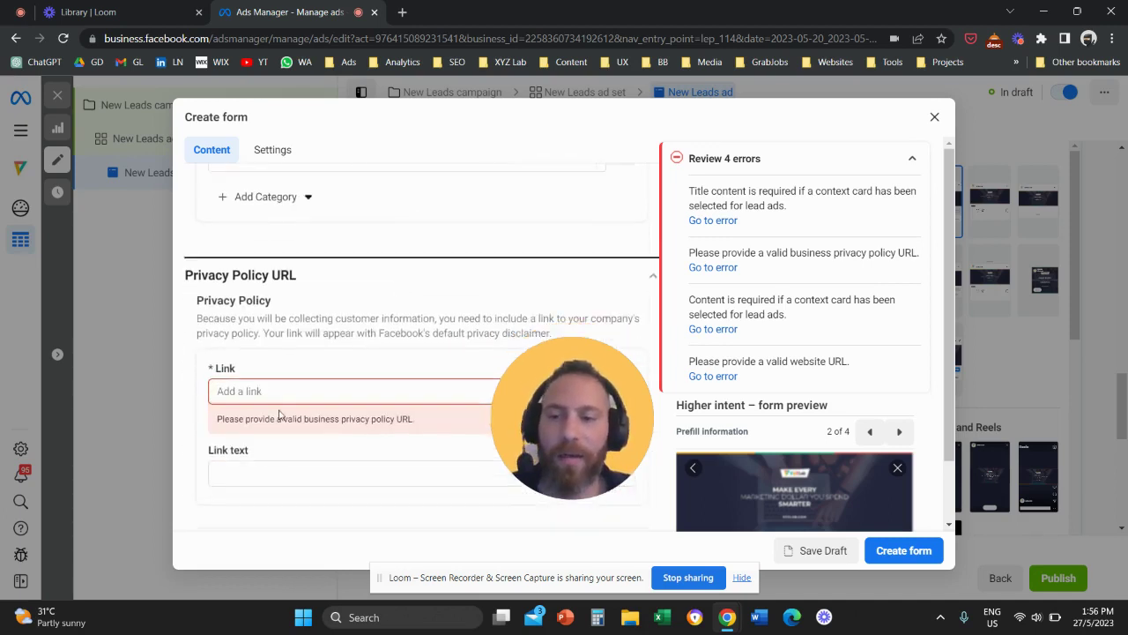
{"action": "scroll", "coordinate": [351, 428], "scroll_direction": "up", "scroll_amount": 9}
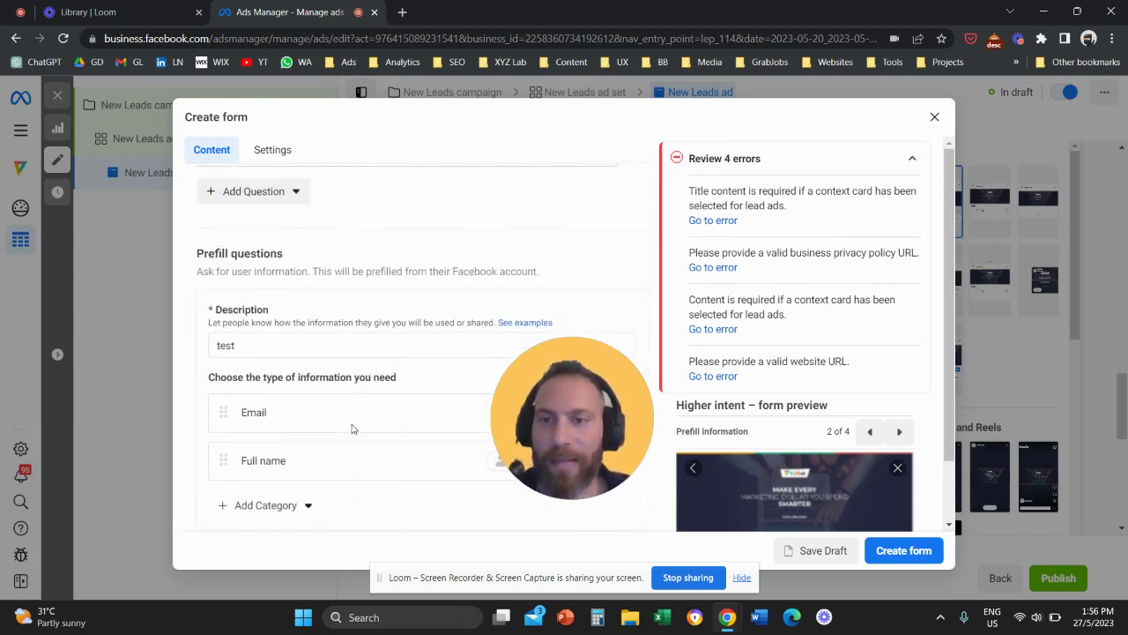
{"action": "scroll", "coordinate": [352, 429], "scroll_direction": "up", "scroll_amount": 4}
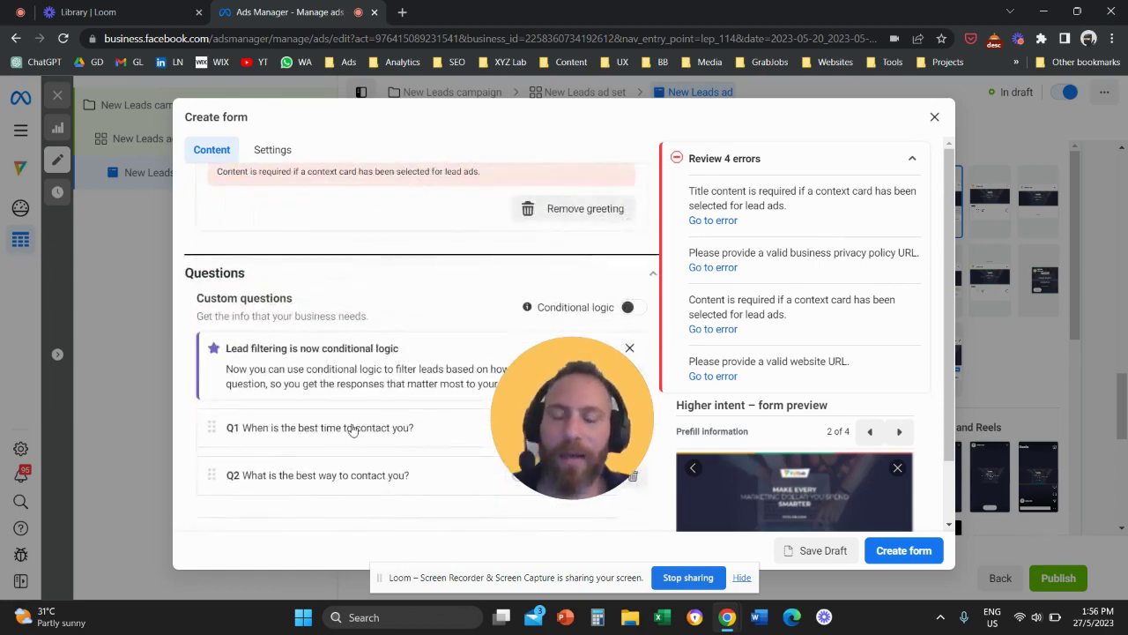
{"action": "scroll", "coordinate": [352, 428], "scroll_direction": "down", "scroll_amount": 2}
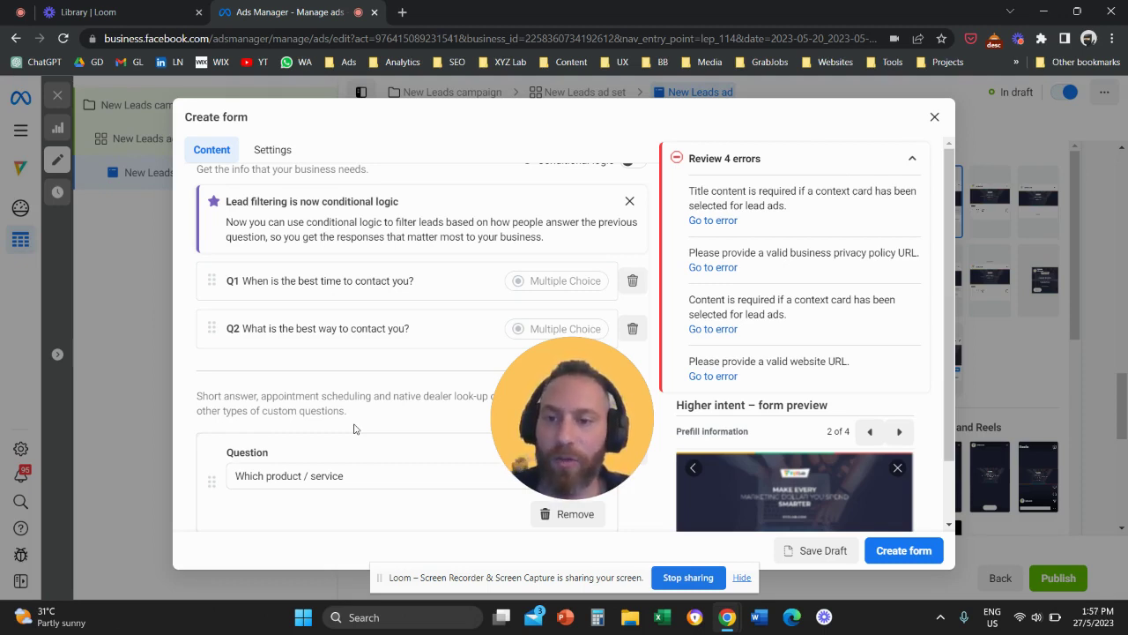
{"action": "scroll", "coordinate": [357, 423], "scroll_direction": "down", "scroll_amount": 1}
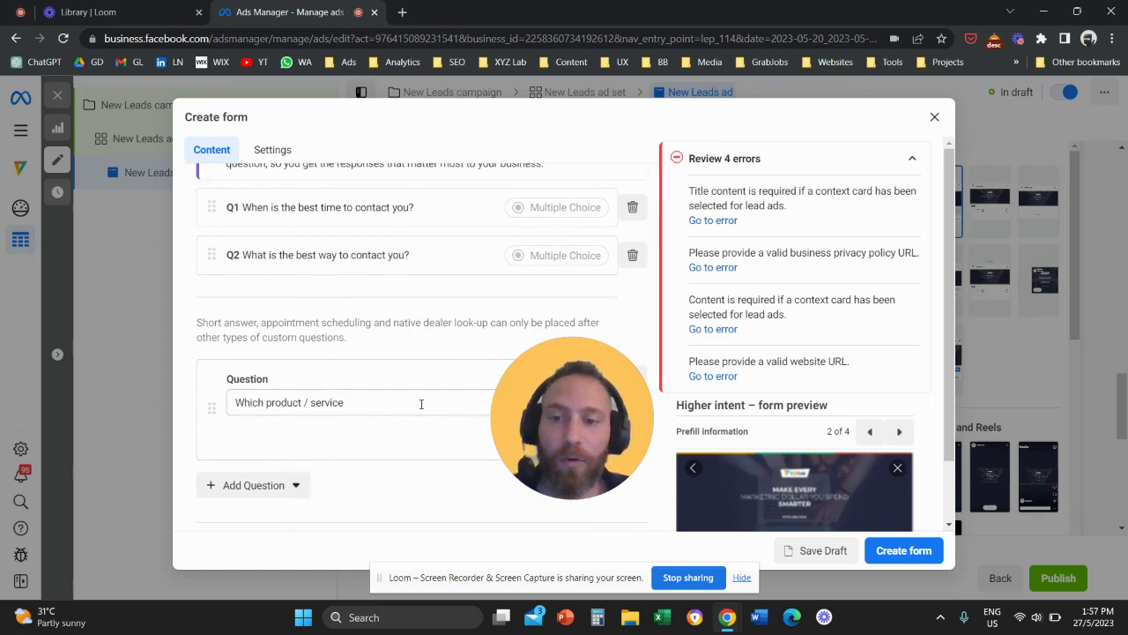
{"action": "left_click_drag", "start_coordinate": [565, 414], "coordinate": [659, 417]}
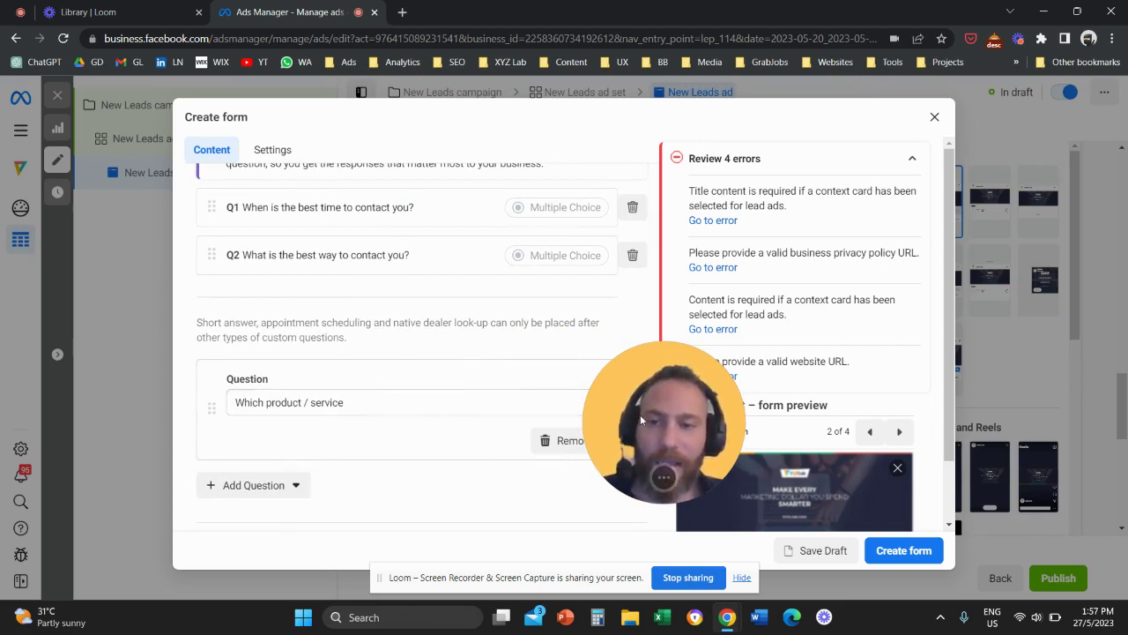
{"action": "left_click_drag", "start_coordinate": [640, 414], "coordinate": [634, 307]}
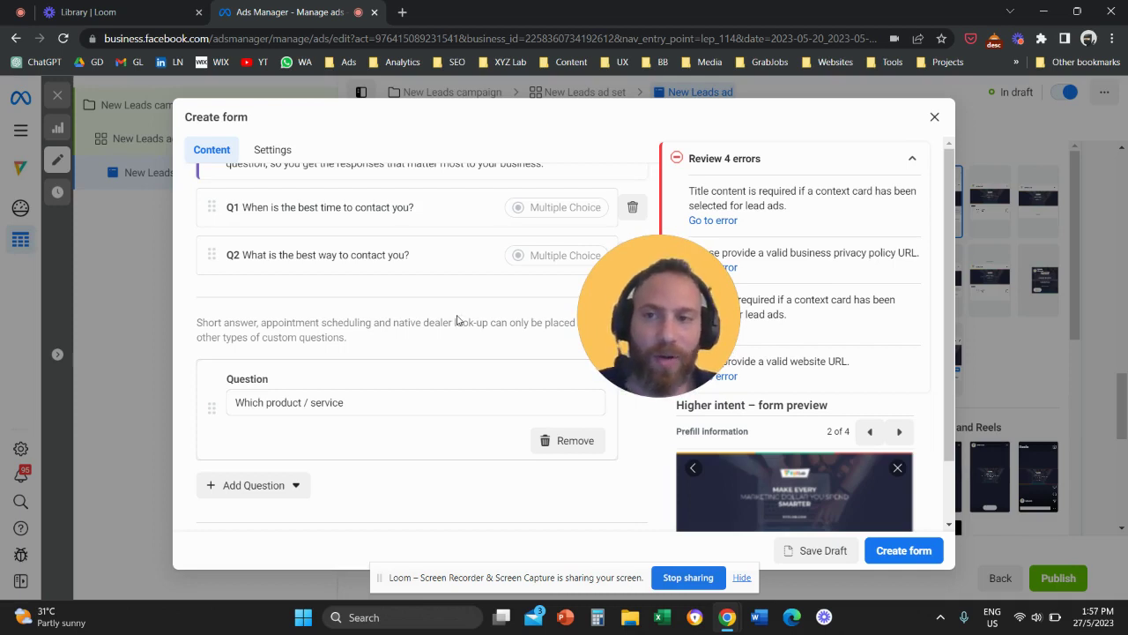
{"action": "scroll", "coordinate": [422, 354], "scroll_direction": "up", "scroll_amount": 1}
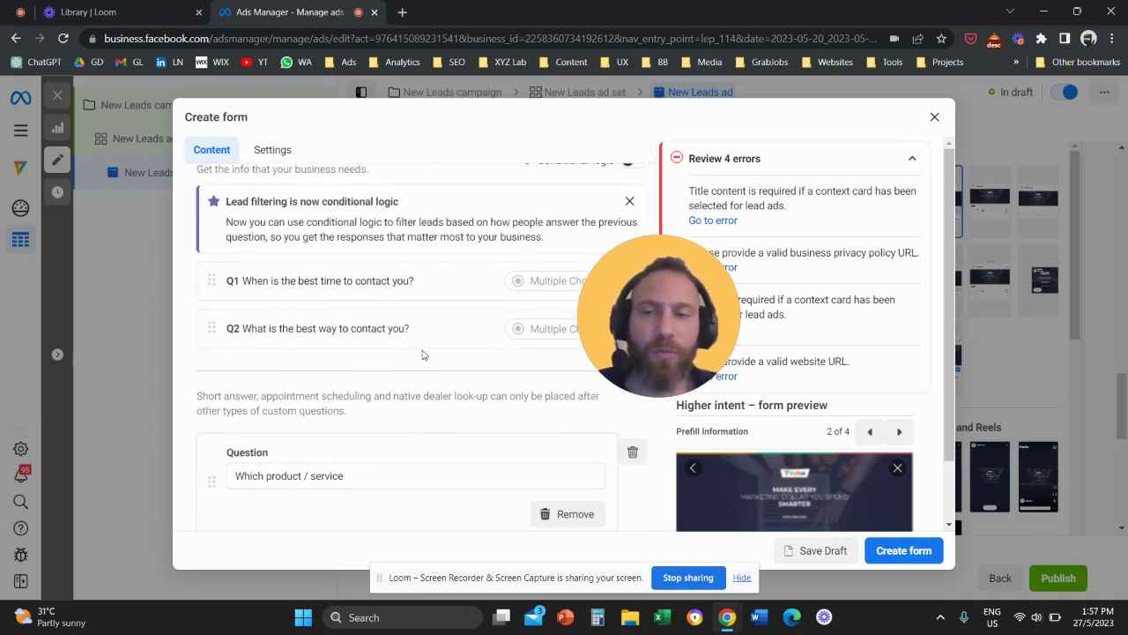